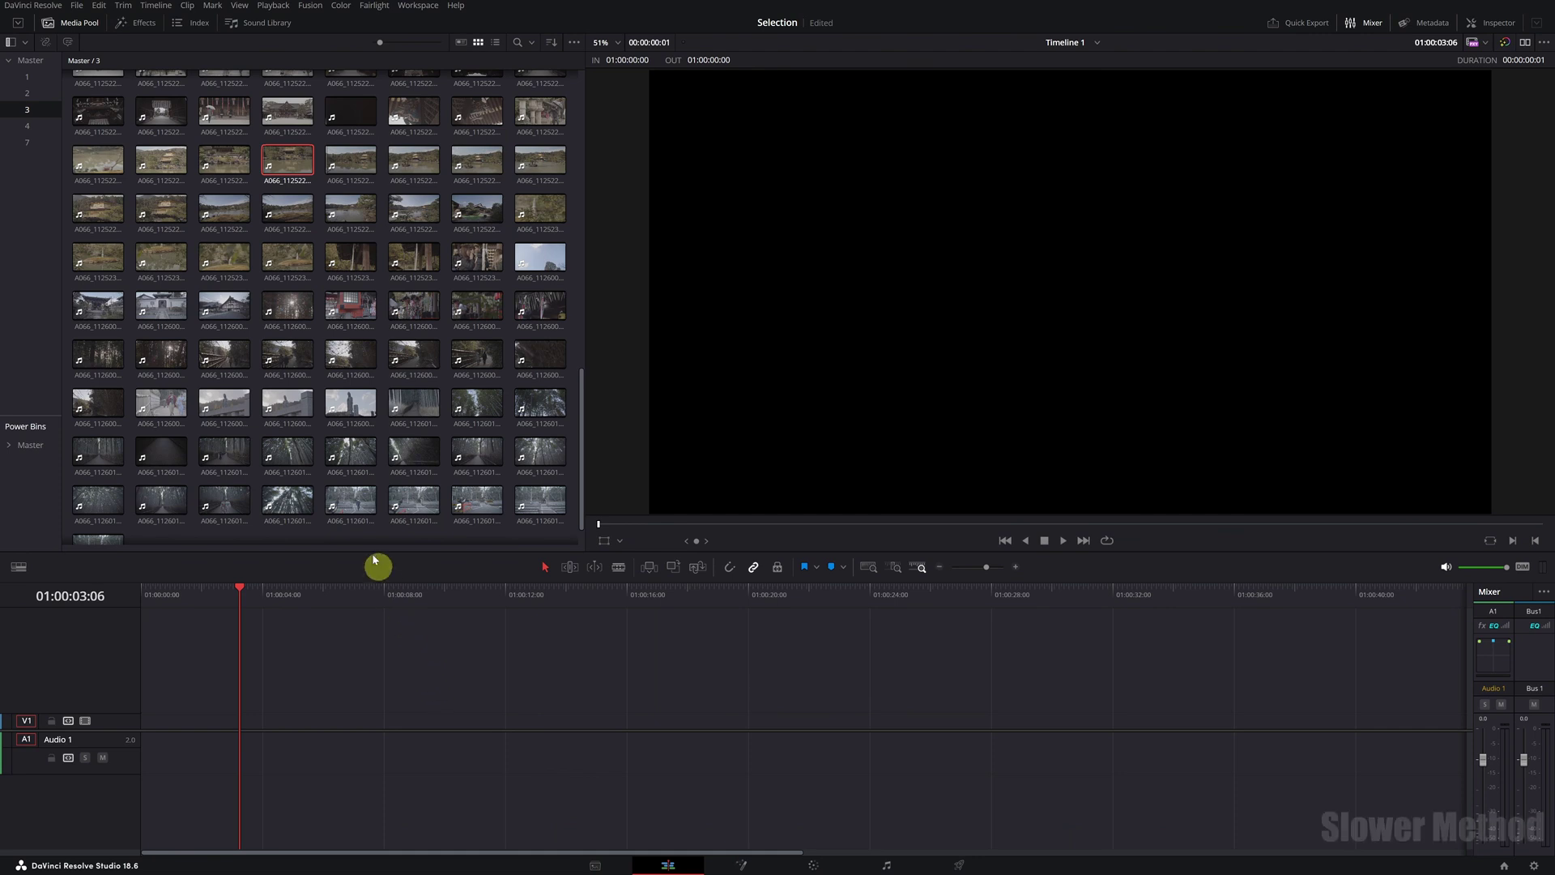
Step: Mark in and out points on temple clip C156 and place that section at the timeline start
{"action": "left_click", "coordinate": [287, 165]}
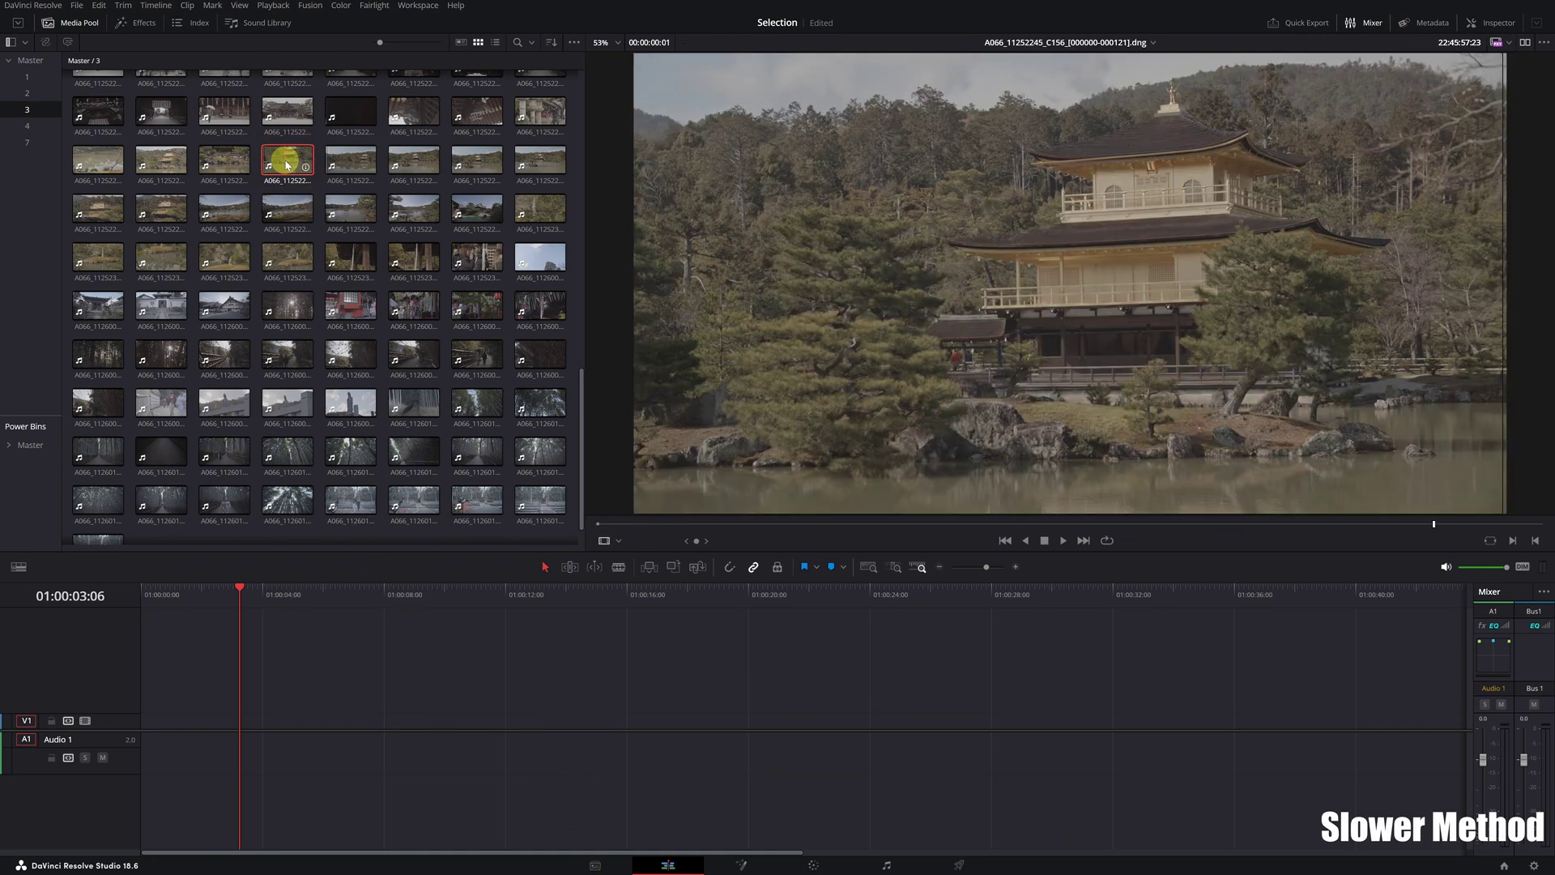
{"action": "left_click", "coordinate": [703, 523]}
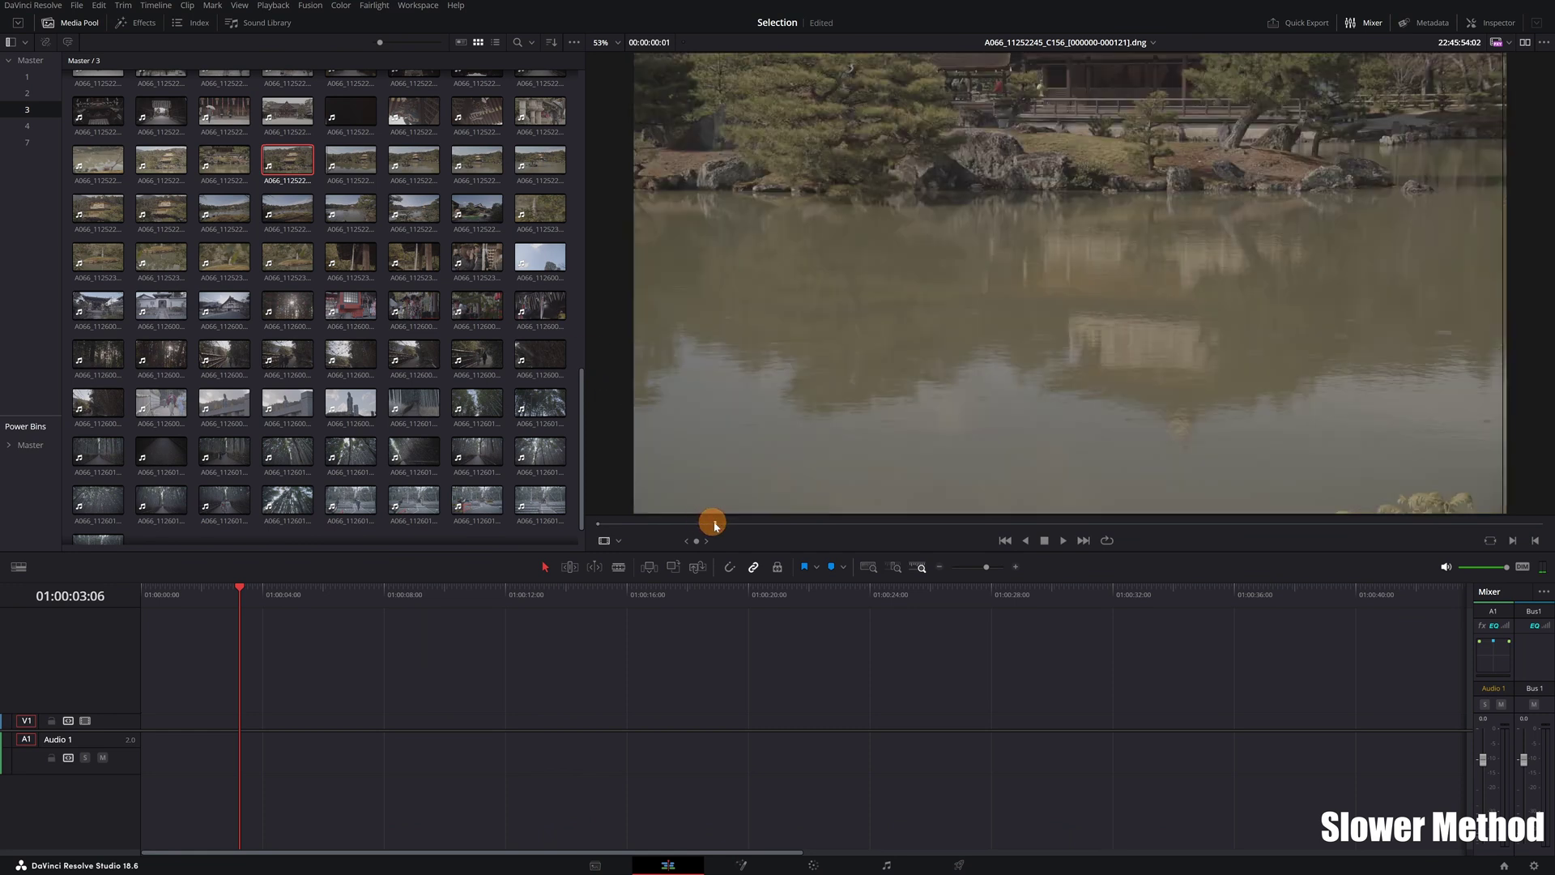
{"action": "mouse_move", "coordinate": [715, 524]}
{"action": "left_mouse_down"}
{"action": "mouse_move", "coordinate": [794, 522]}
{"action": "mouse_move", "coordinate": [739, 524]}
{"action": "left_mouse_up"}
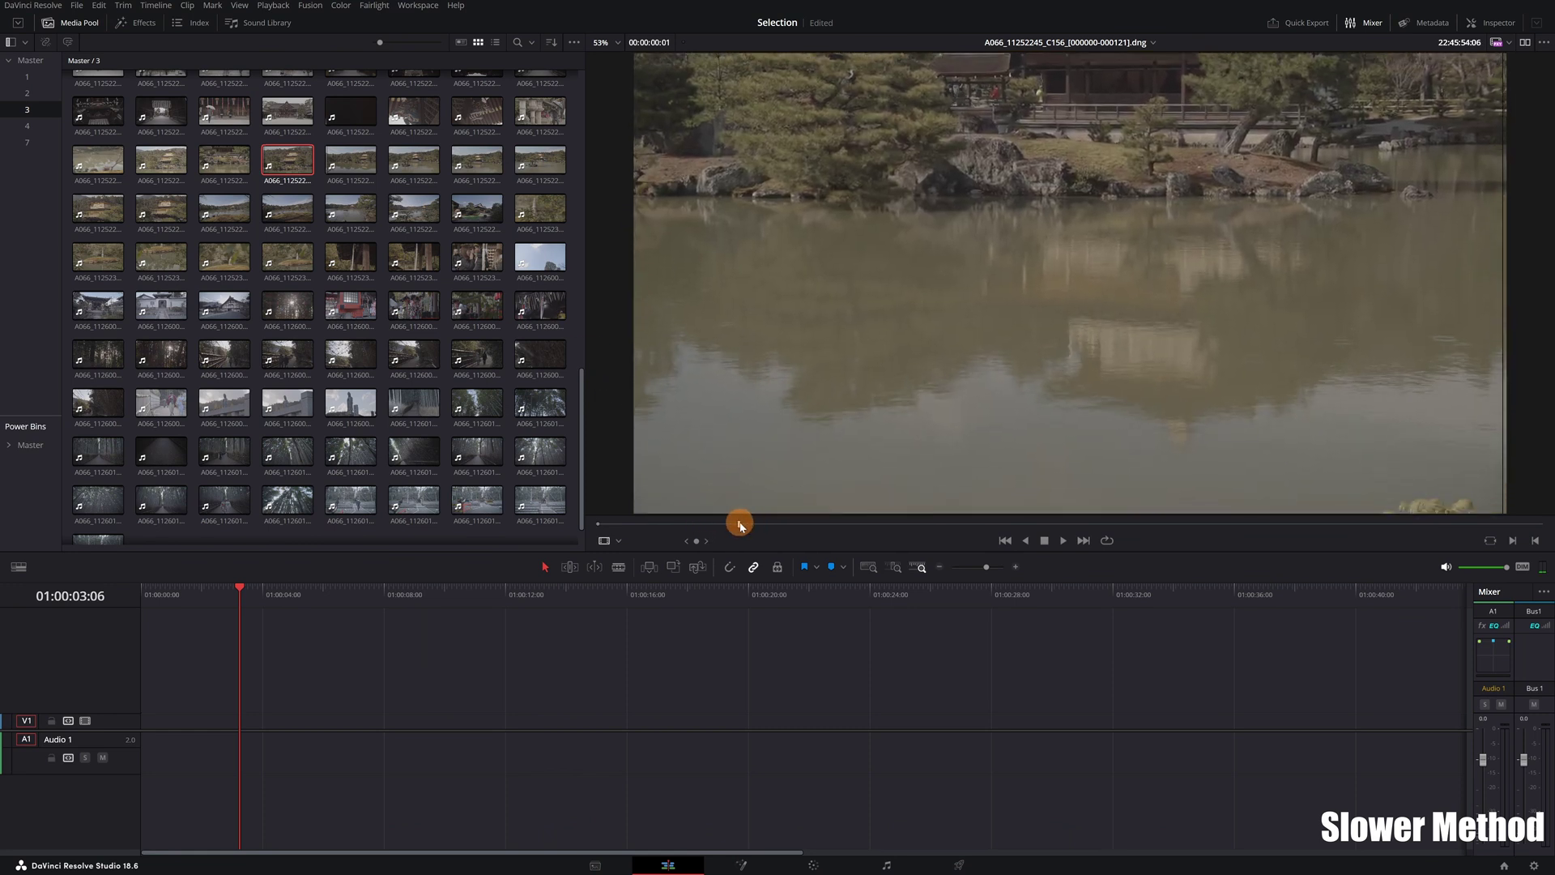
{"action": "left_click", "coordinate": [1514, 542]}
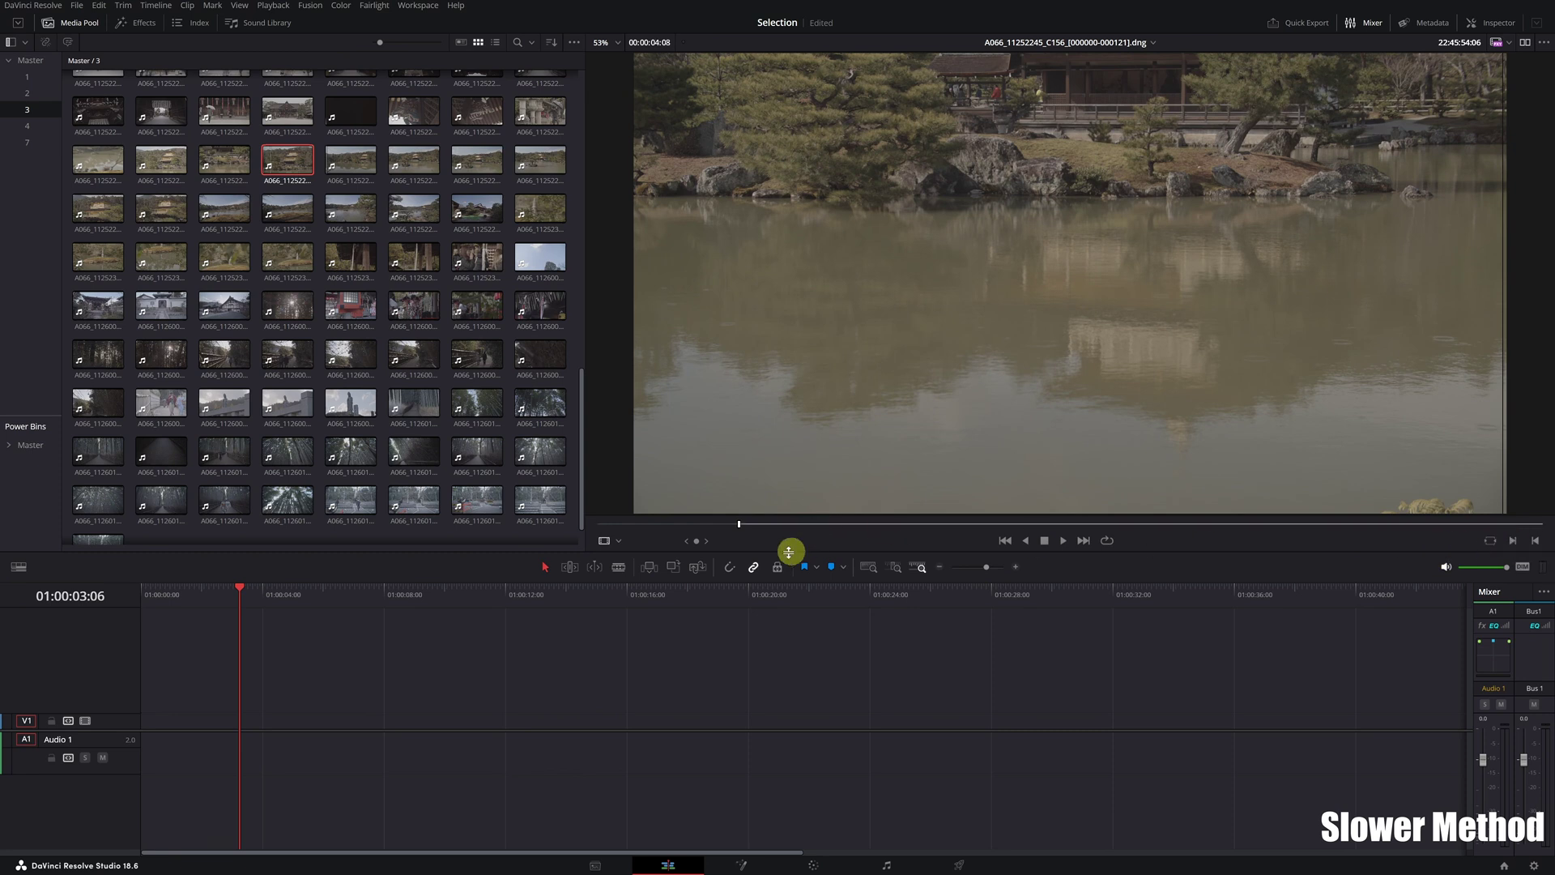
{"action": "left_click", "coordinate": [746, 524]}
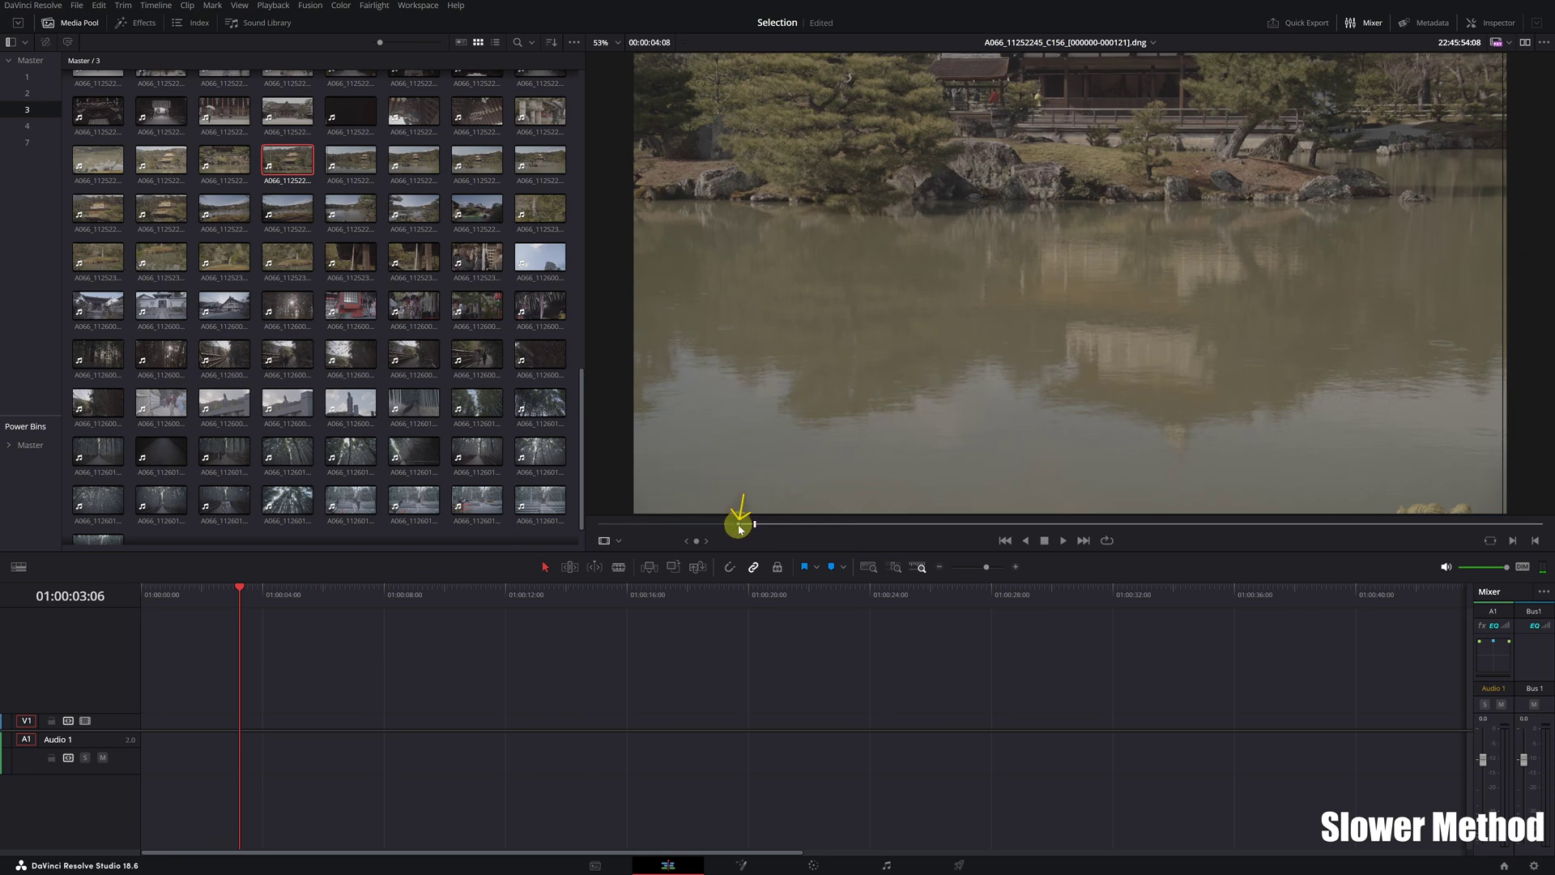
{"action": "left_click_drag", "start_coordinate": [739, 527], "coordinate": [1422, 521]}
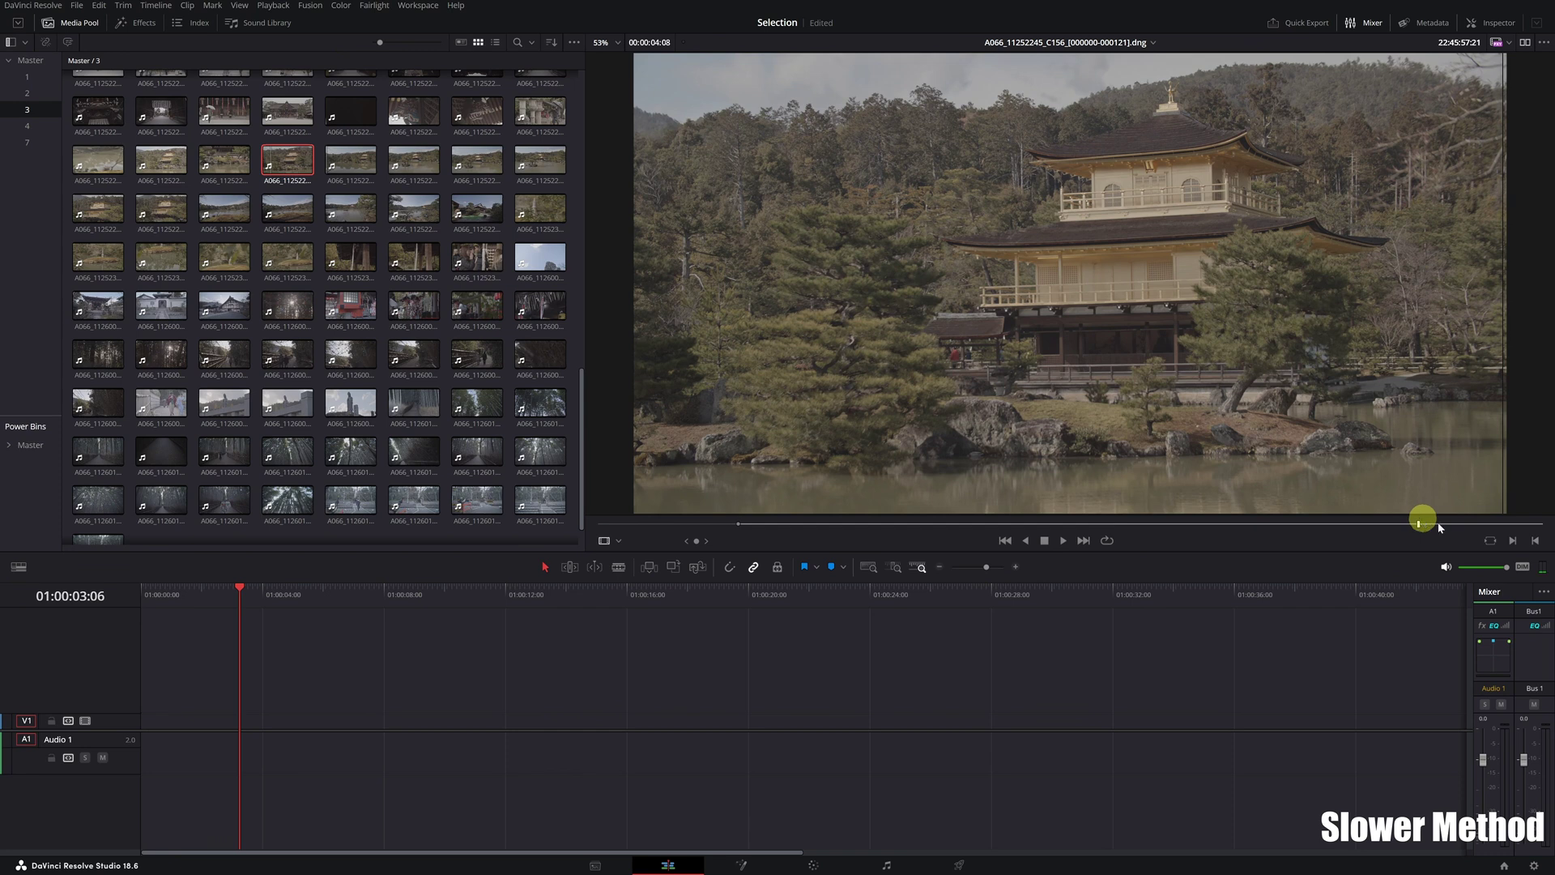
{"action": "left_click", "coordinate": [1536, 542]}
{"action": "left_click", "coordinate": [1537, 543]}
{"action": "mouse_move", "coordinate": [1024, 330]}
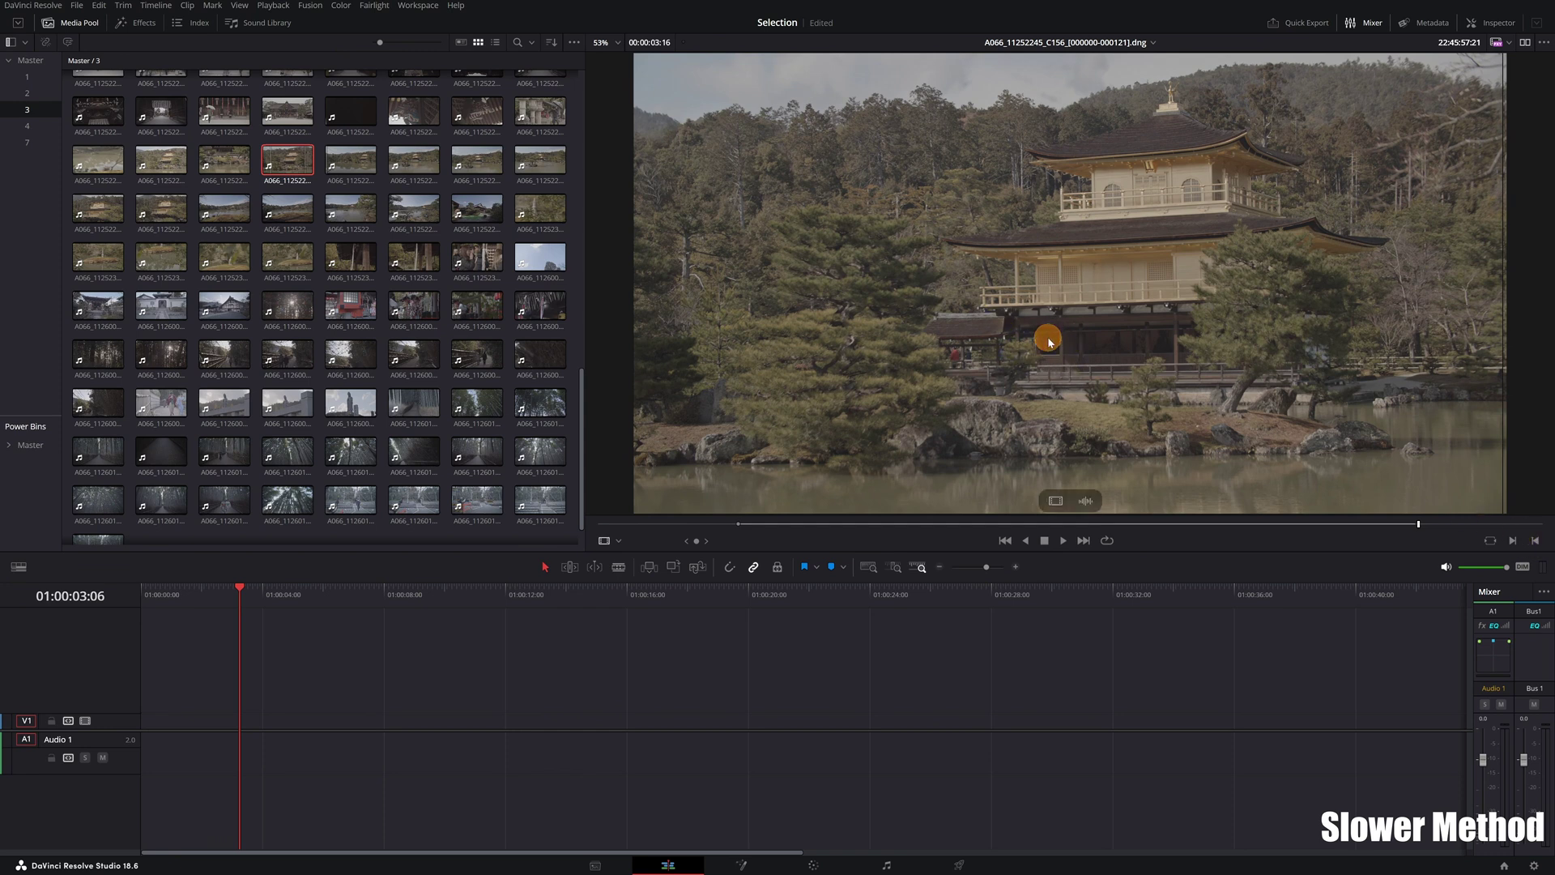
{"action": "left_click_drag", "start_coordinate": [1049, 341], "coordinate": [142, 721]}
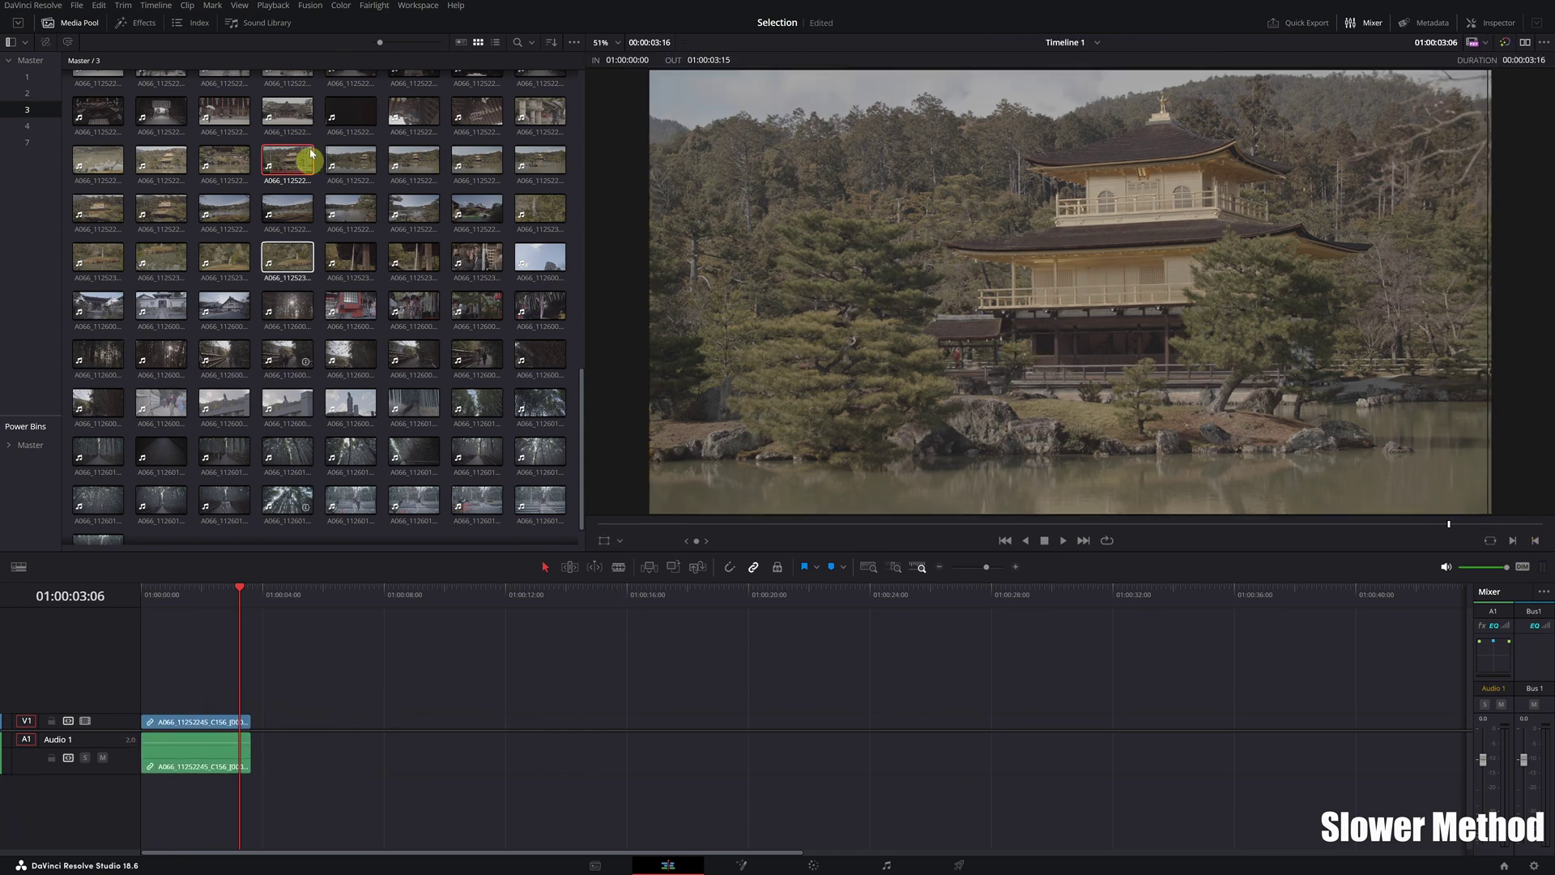
Step: Mark a section of clip C157 and add it right after the first clip
{"action": "double_click", "coordinate": [349, 158]}
{"action": "left_click", "coordinate": [683, 528]}
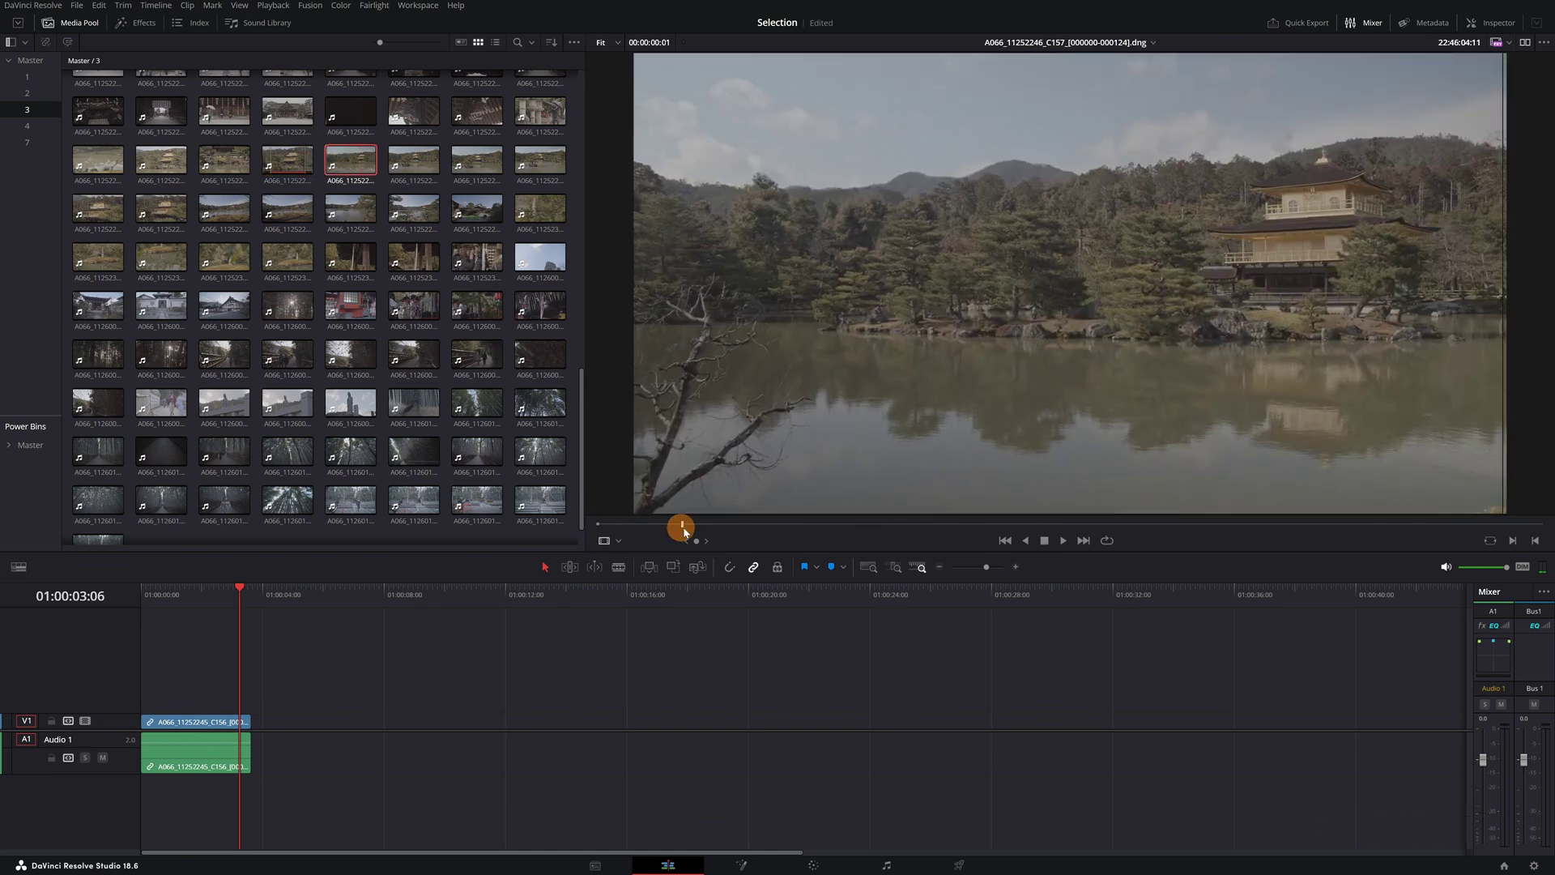
{"action": "left_click_drag", "start_coordinate": [683, 528], "coordinate": [1335, 525]}
{"action": "left_click", "coordinate": [1514, 540]}
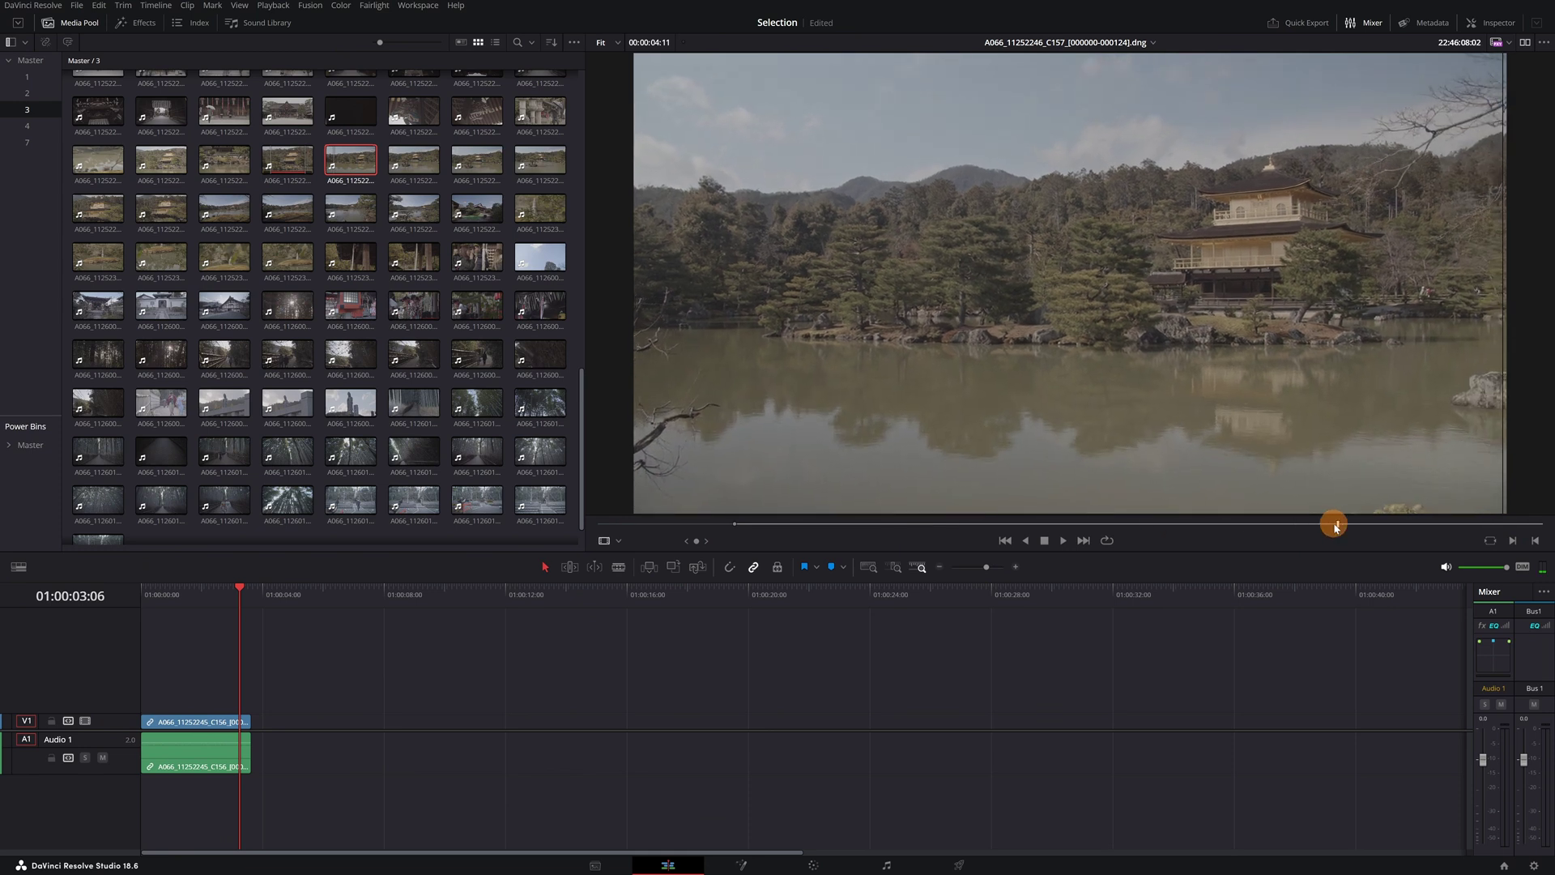
{"action": "left_click", "coordinate": [1534, 540]}
{"action": "left_click_drag", "start_coordinate": [1069, 499], "coordinate": [253, 747]}
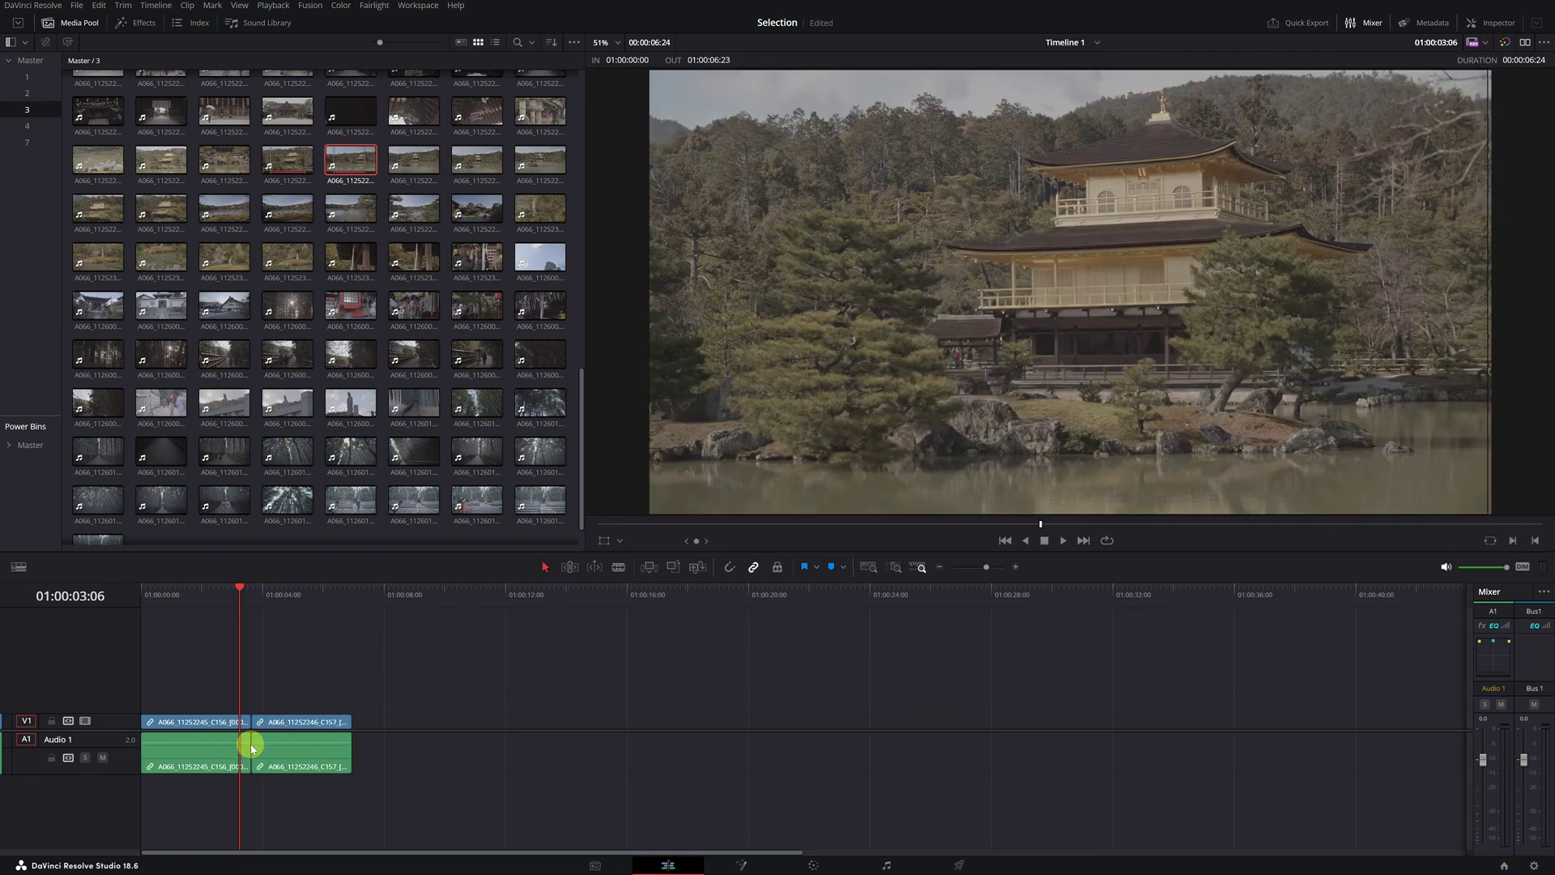
{"action": "left_click_drag", "start_coordinate": [583, 420], "coordinate": [581, 452]}
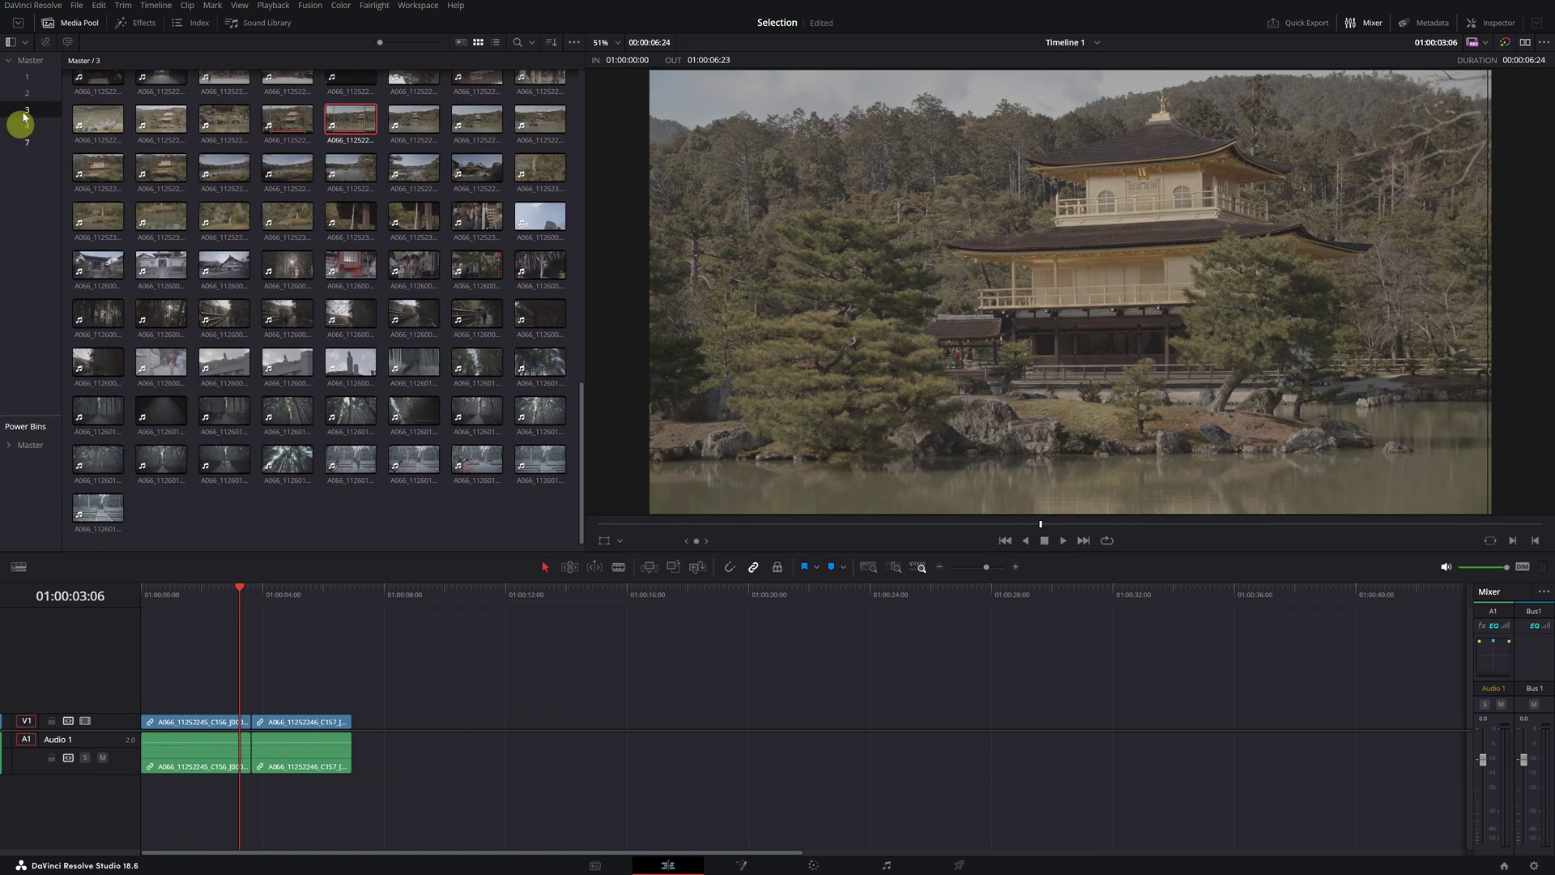
Step: Open bin 7 and load deer clip A052_11282127_C212 into the source viewer
{"action": "left_click", "coordinate": [28, 142]}
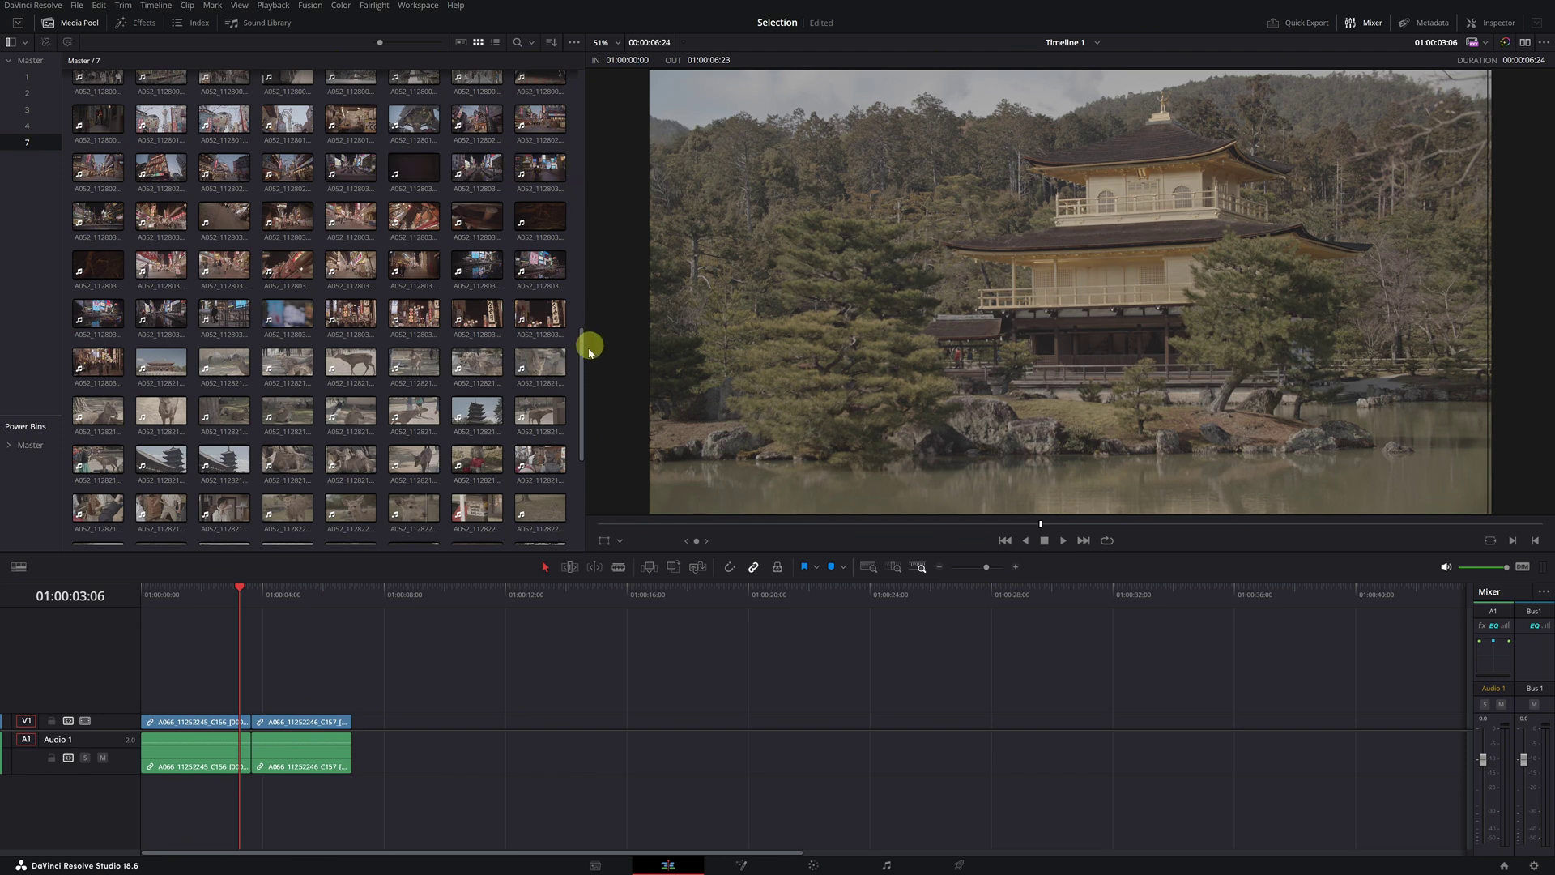
{"action": "left_click_drag", "start_coordinate": [580, 356], "coordinate": [580, 445]}
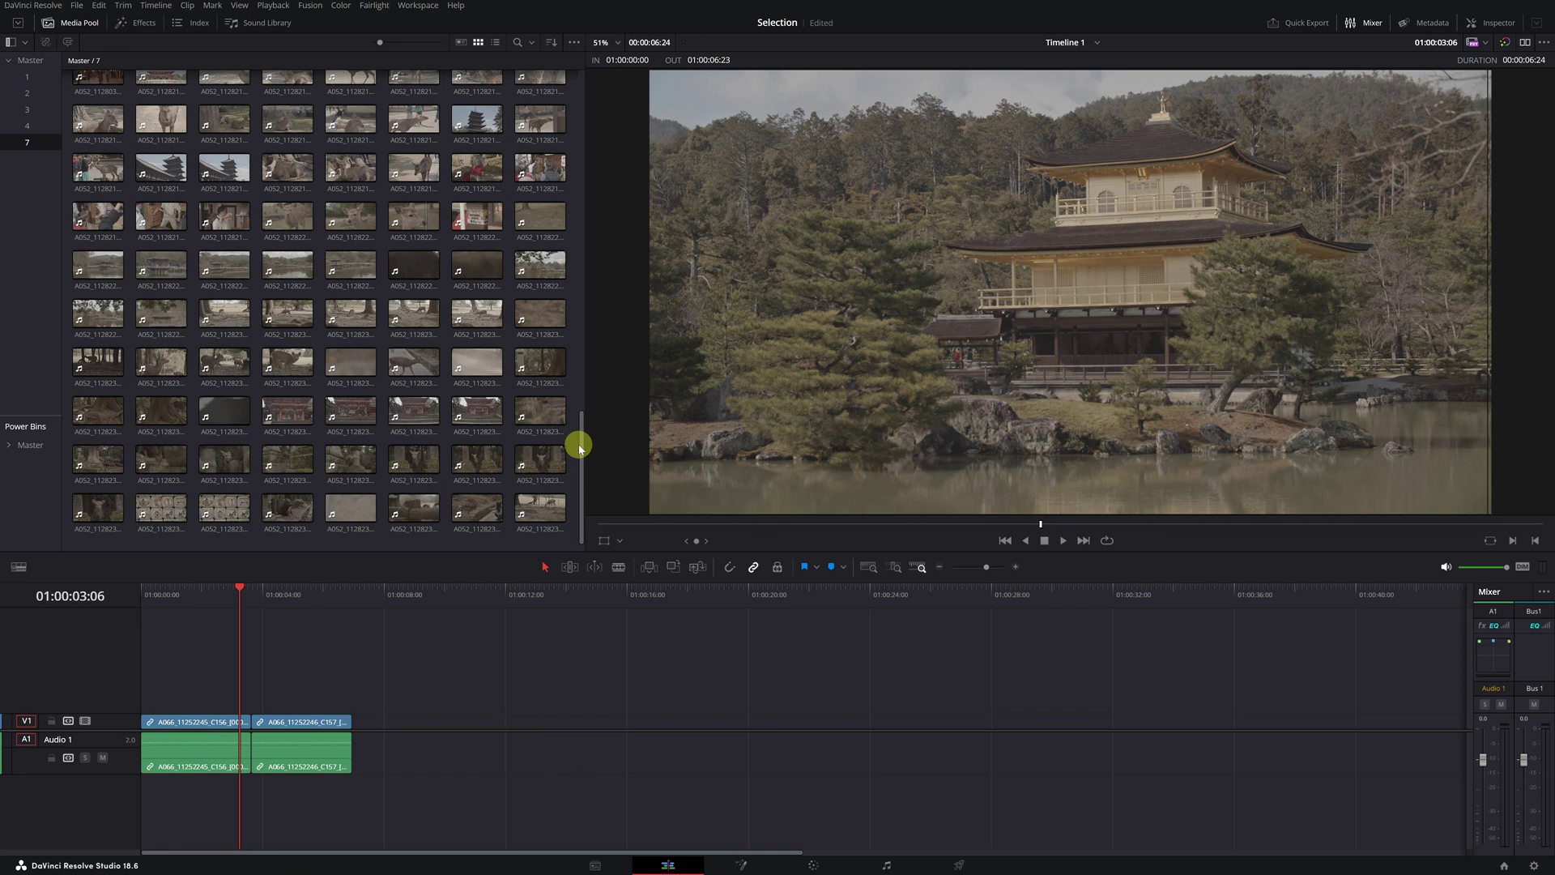
{"action": "left_click", "coordinate": [290, 170]}
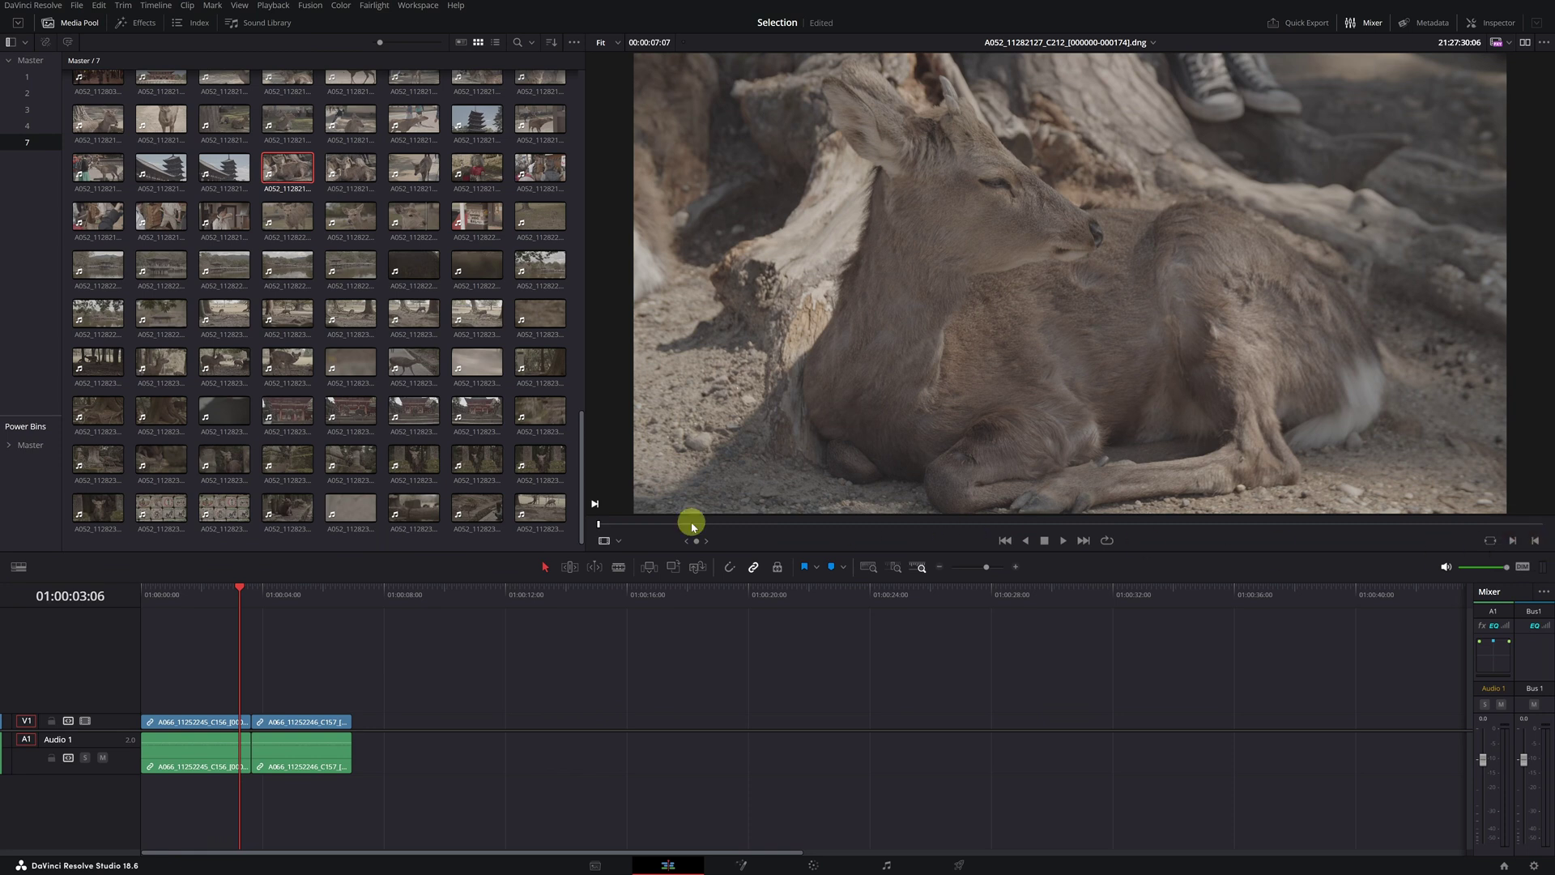
Step: Set in/out points on deer clip A052_11282127_C212 with I and O, then place it after the temple clips
{"action": "key", "text": "i"}
{"action": "key", "text": "o"}
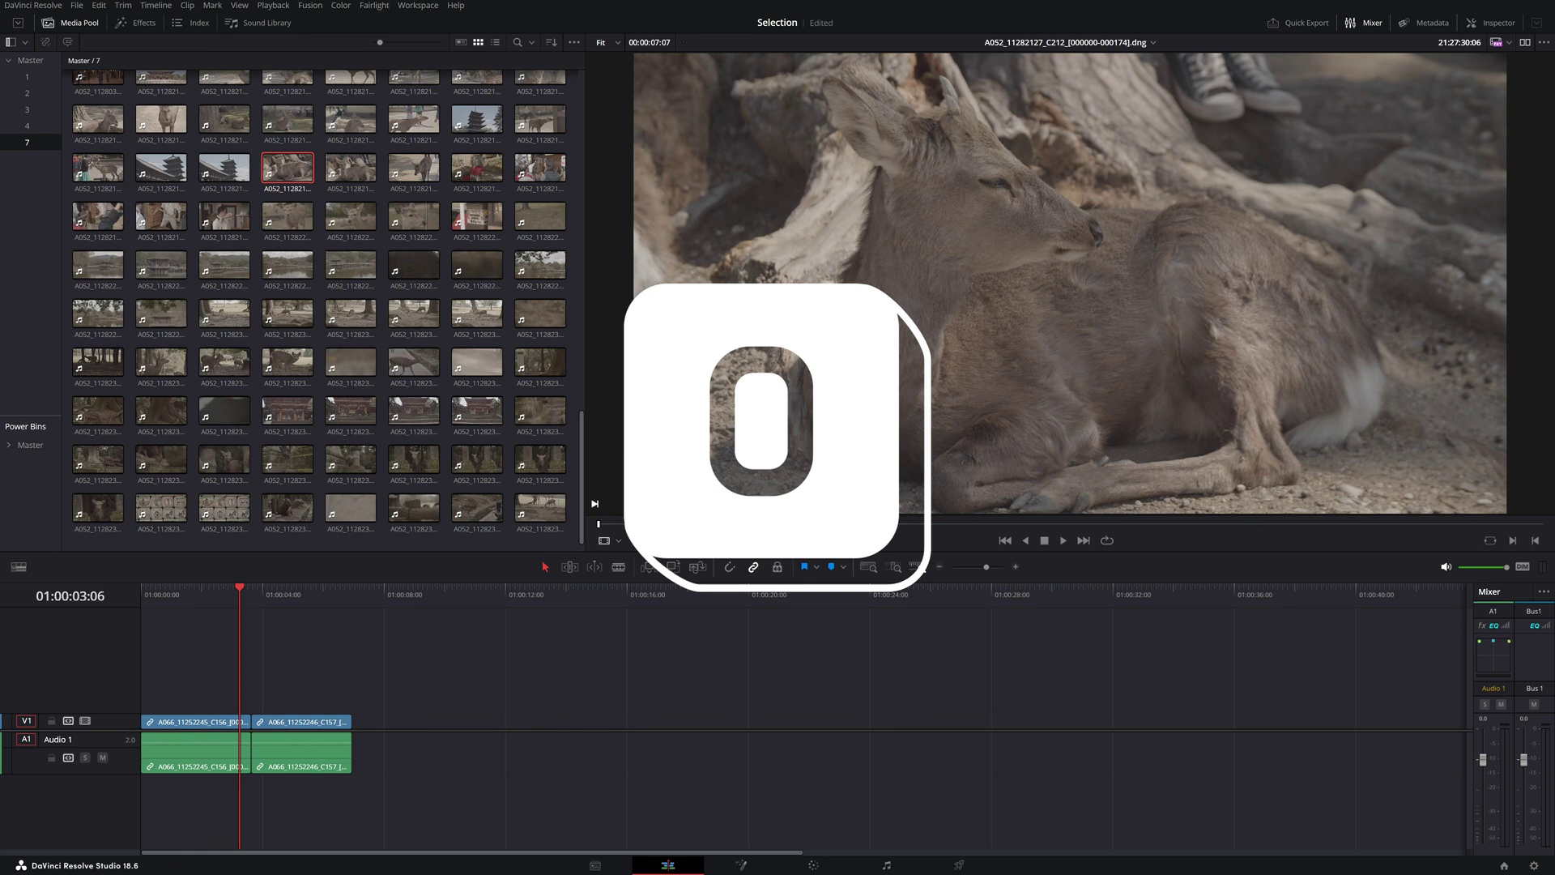
{"action": "left_click_drag", "start_coordinate": [680, 526], "coordinate": [730, 526]}
{"action": "key", "text": "i"}
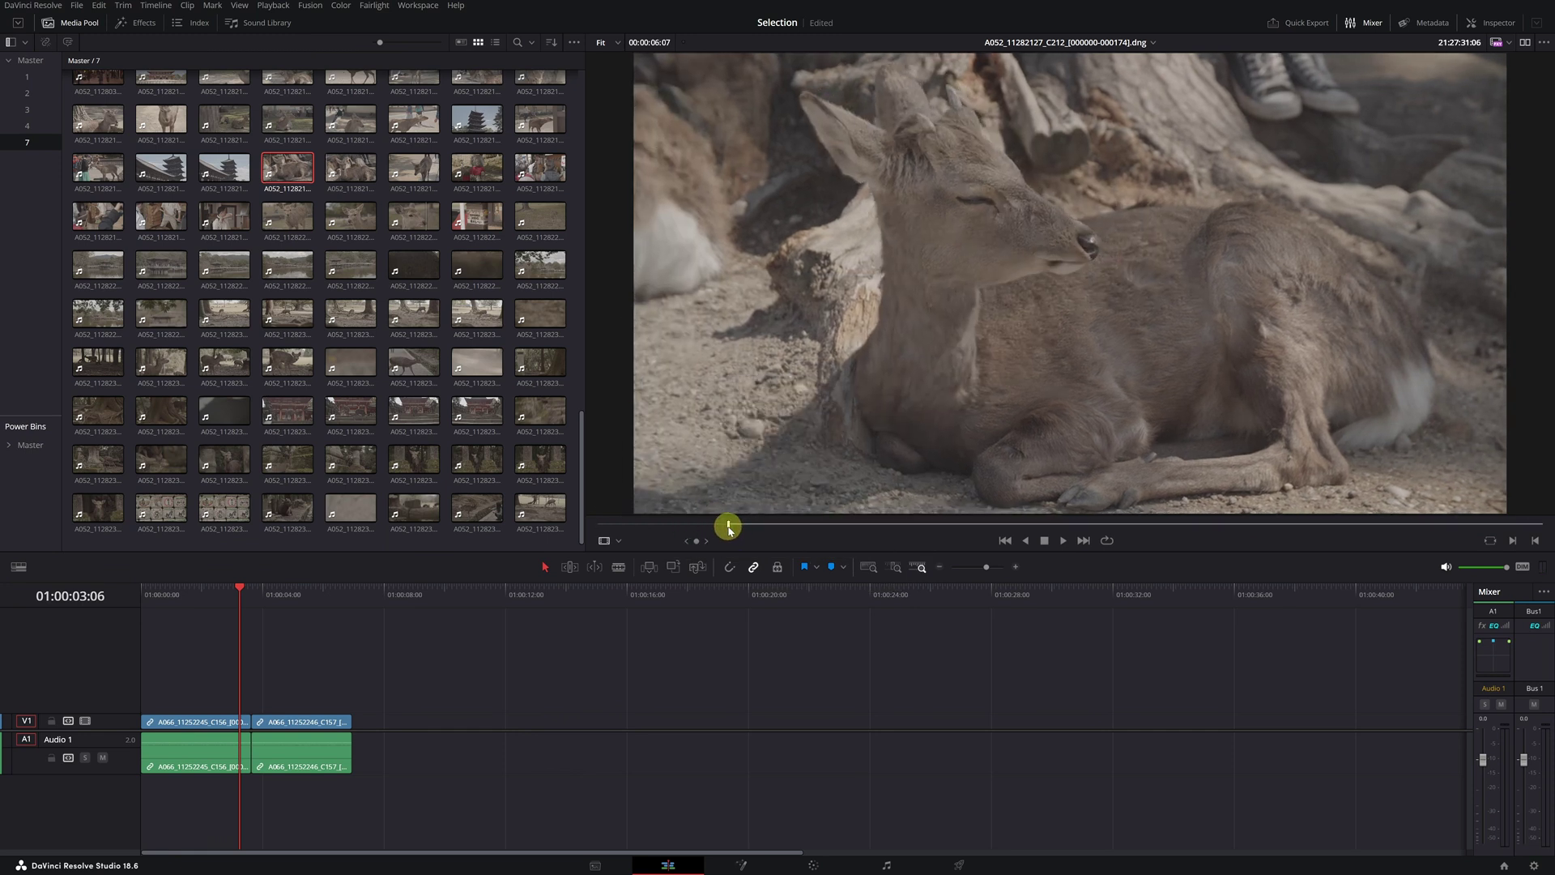
{"action": "left_click_drag", "start_coordinate": [729, 528], "coordinate": [1359, 533]}
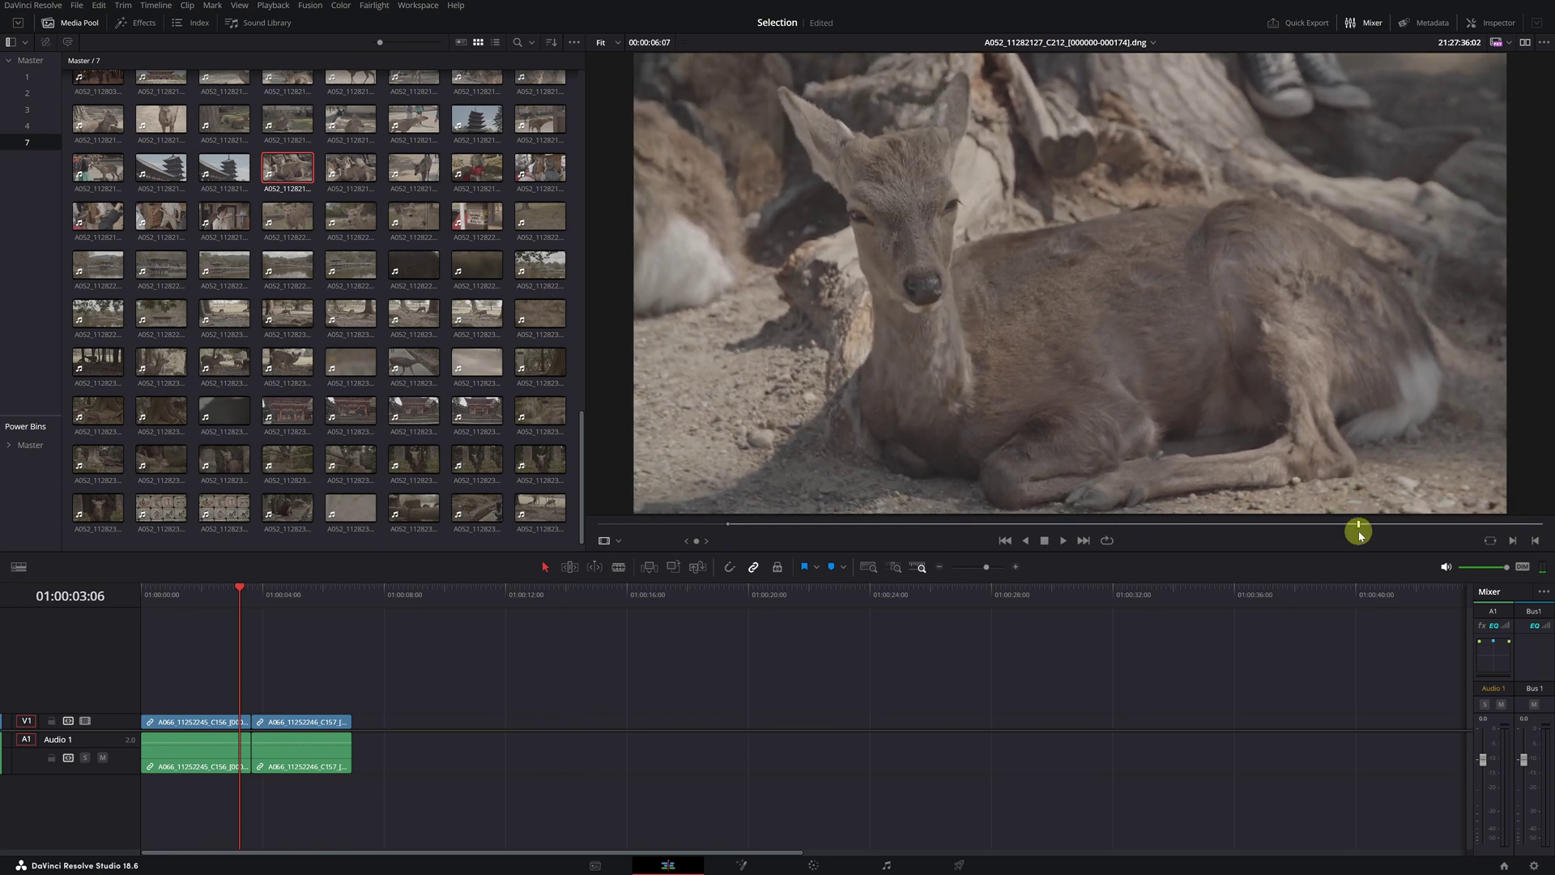
{"action": "key", "text": "o"}
{"action": "left_click_drag", "start_coordinate": [1024, 436], "coordinate": [356, 739]}
{"action": "left_click_drag", "start_coordinate": [392, 596], "coordinate": [476, 602]}
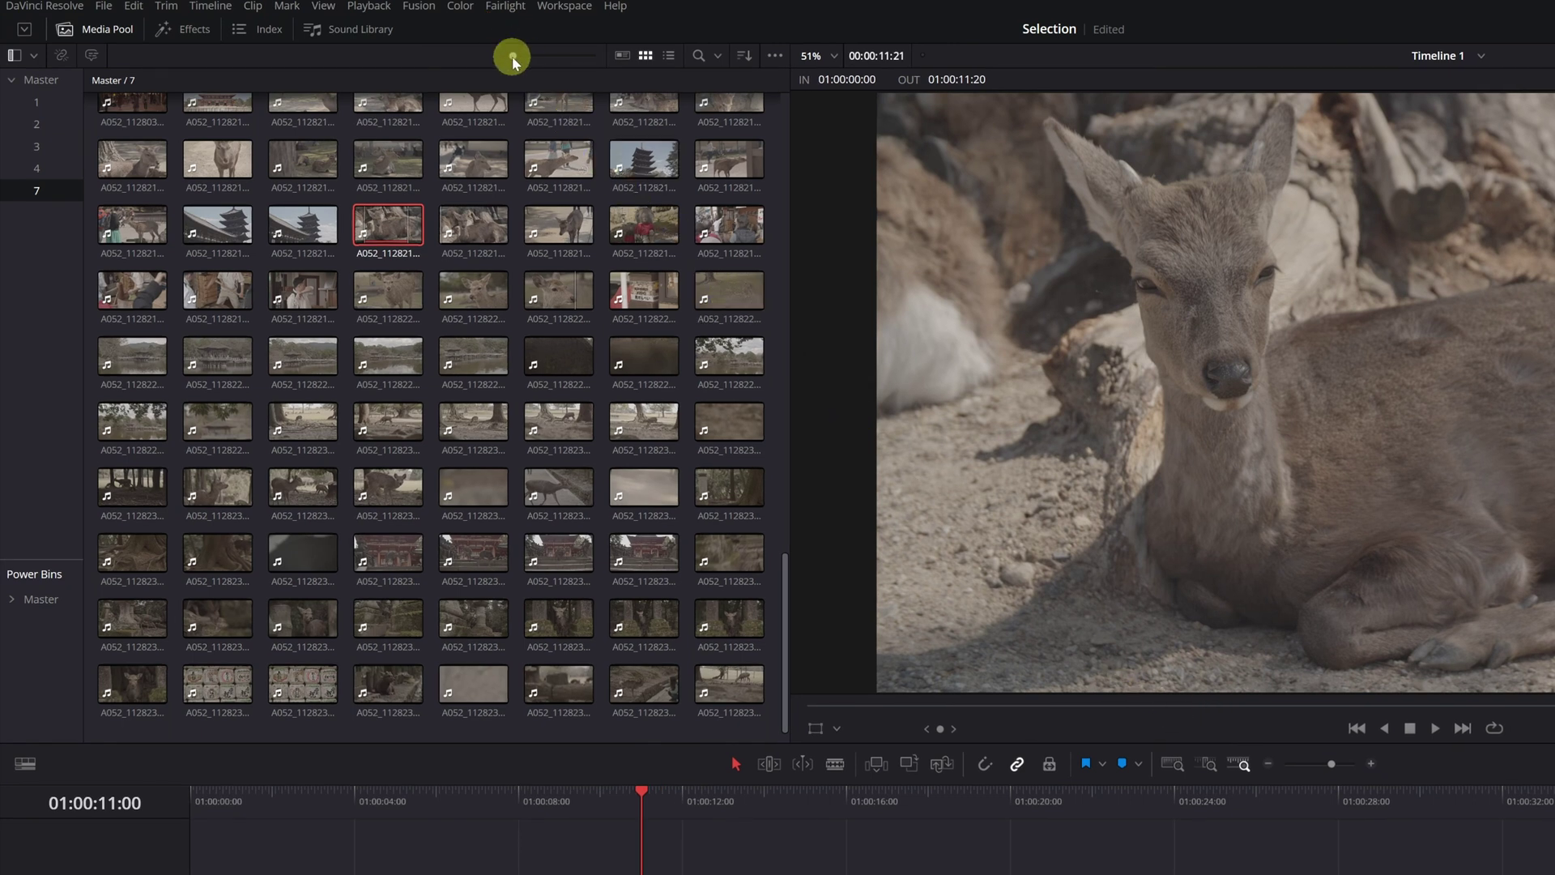
Step: Enlarge the bin 7 thumbnails and resize the Media Pool so full clip names are readable
{"action": "left_click_drag", "start_coordinate": [512, 56], "coordinate": [584, 57]}
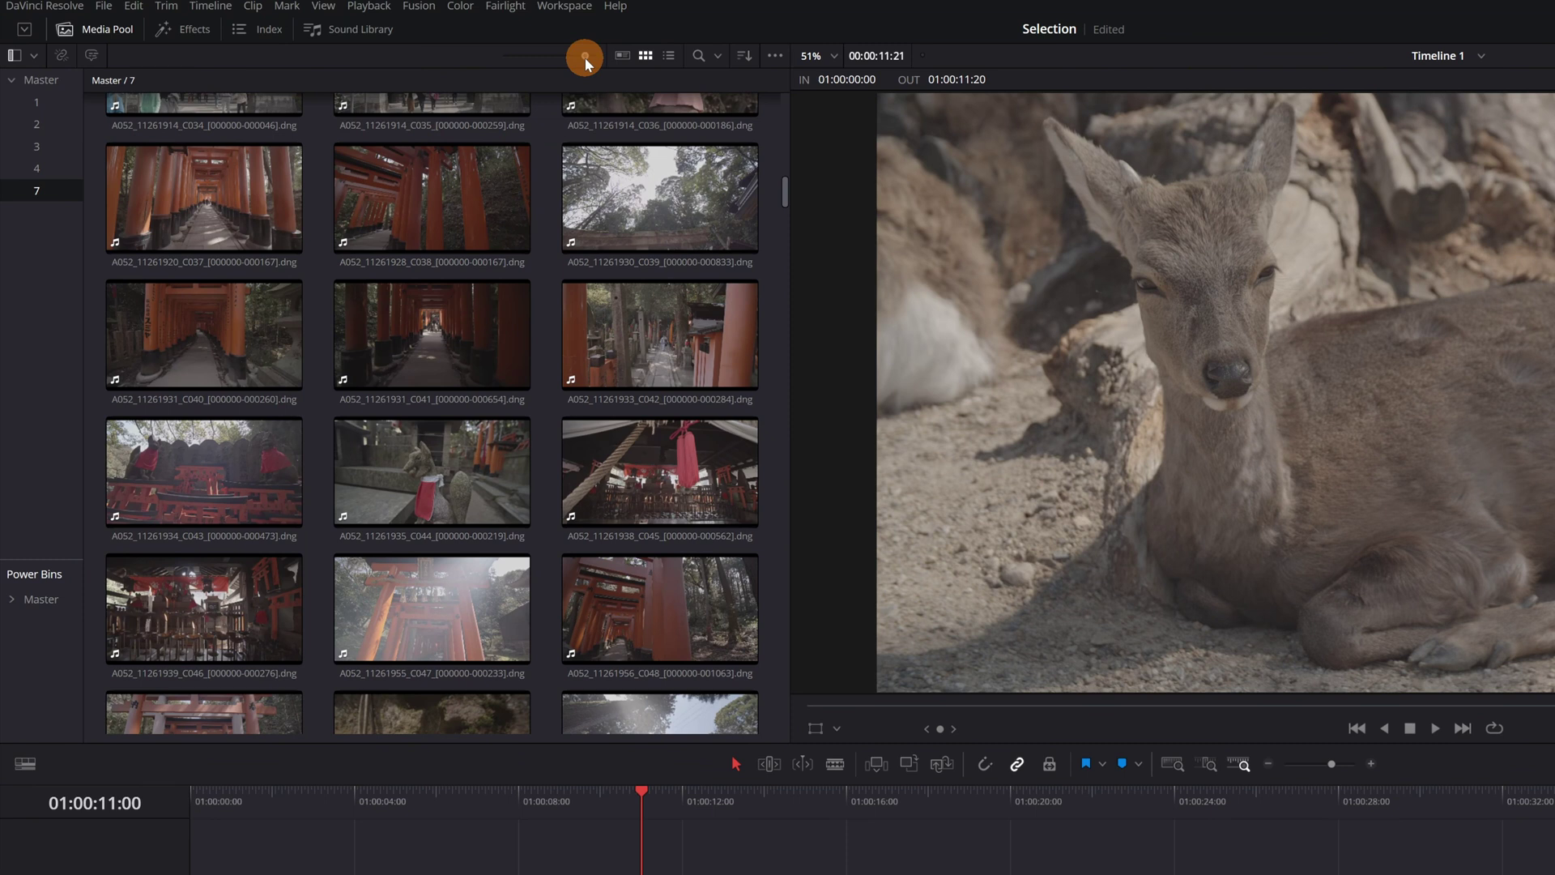
{"action": "left_click_drag", "start_coordinate": [585, 57], "coordinate": [588, 57]}
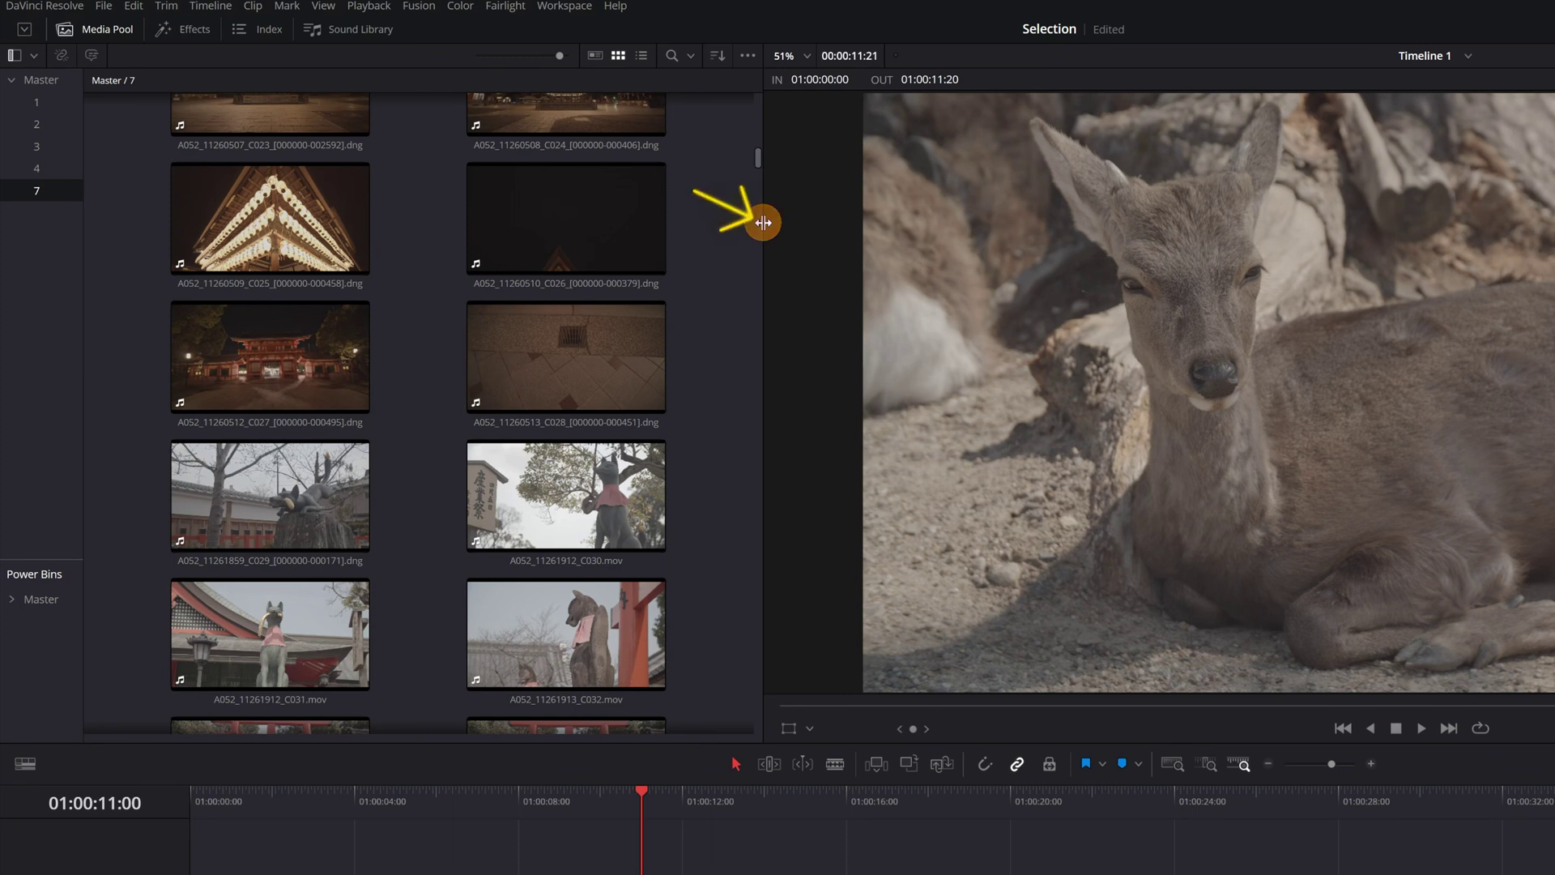
{"action": "left_click_drag", "start_coordinate": [763, 222], "coordinate": [774, 655]}
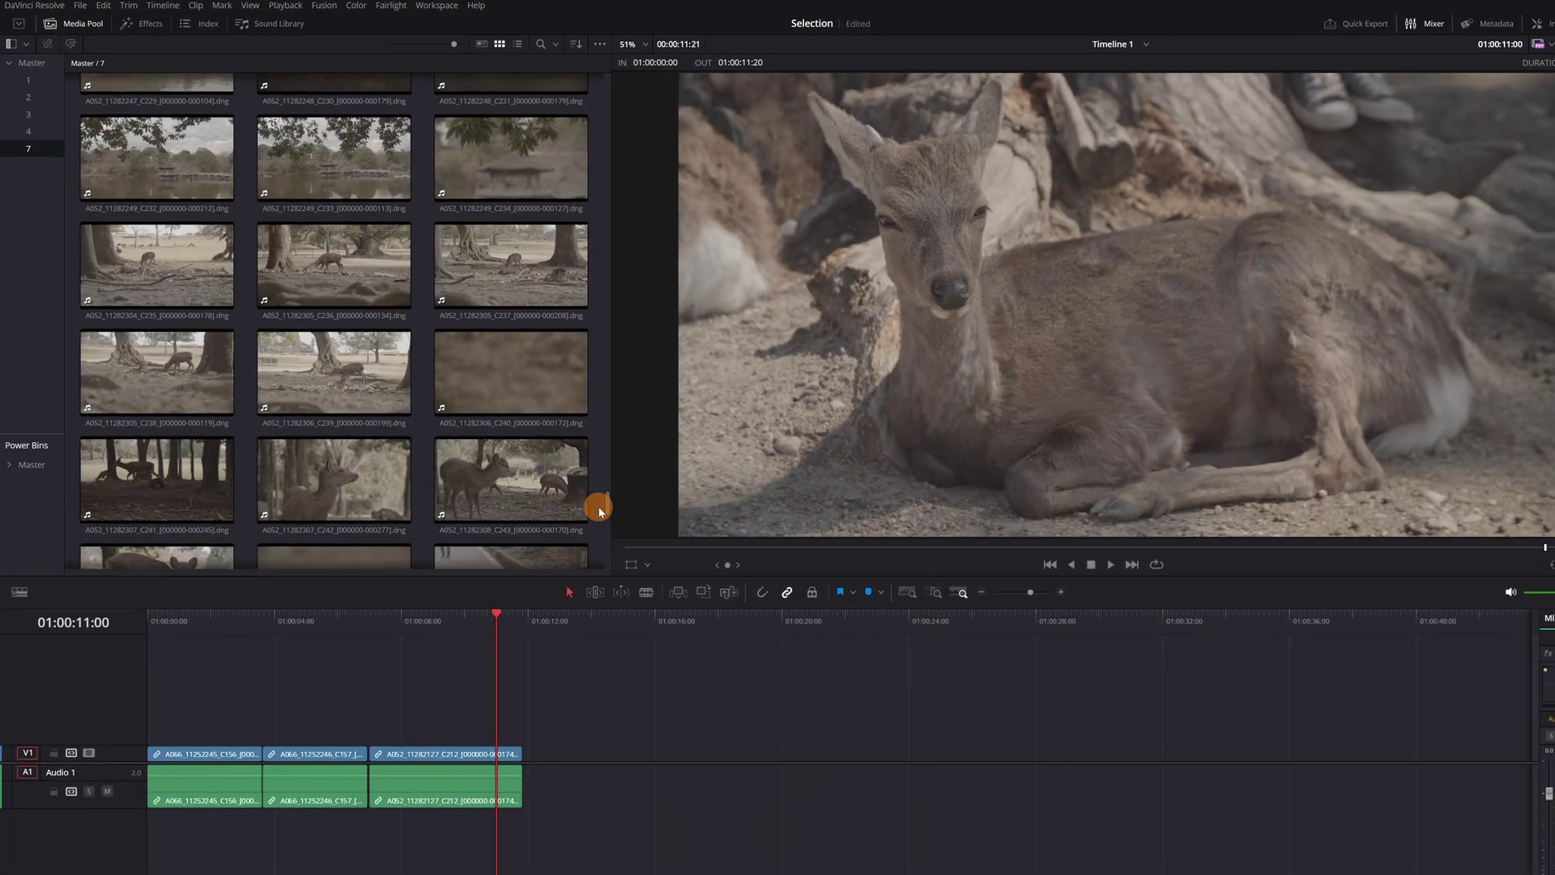
{"action": "left_click_drag", "start_coordinate": [600, 508], "coordinate": [576, 547]}
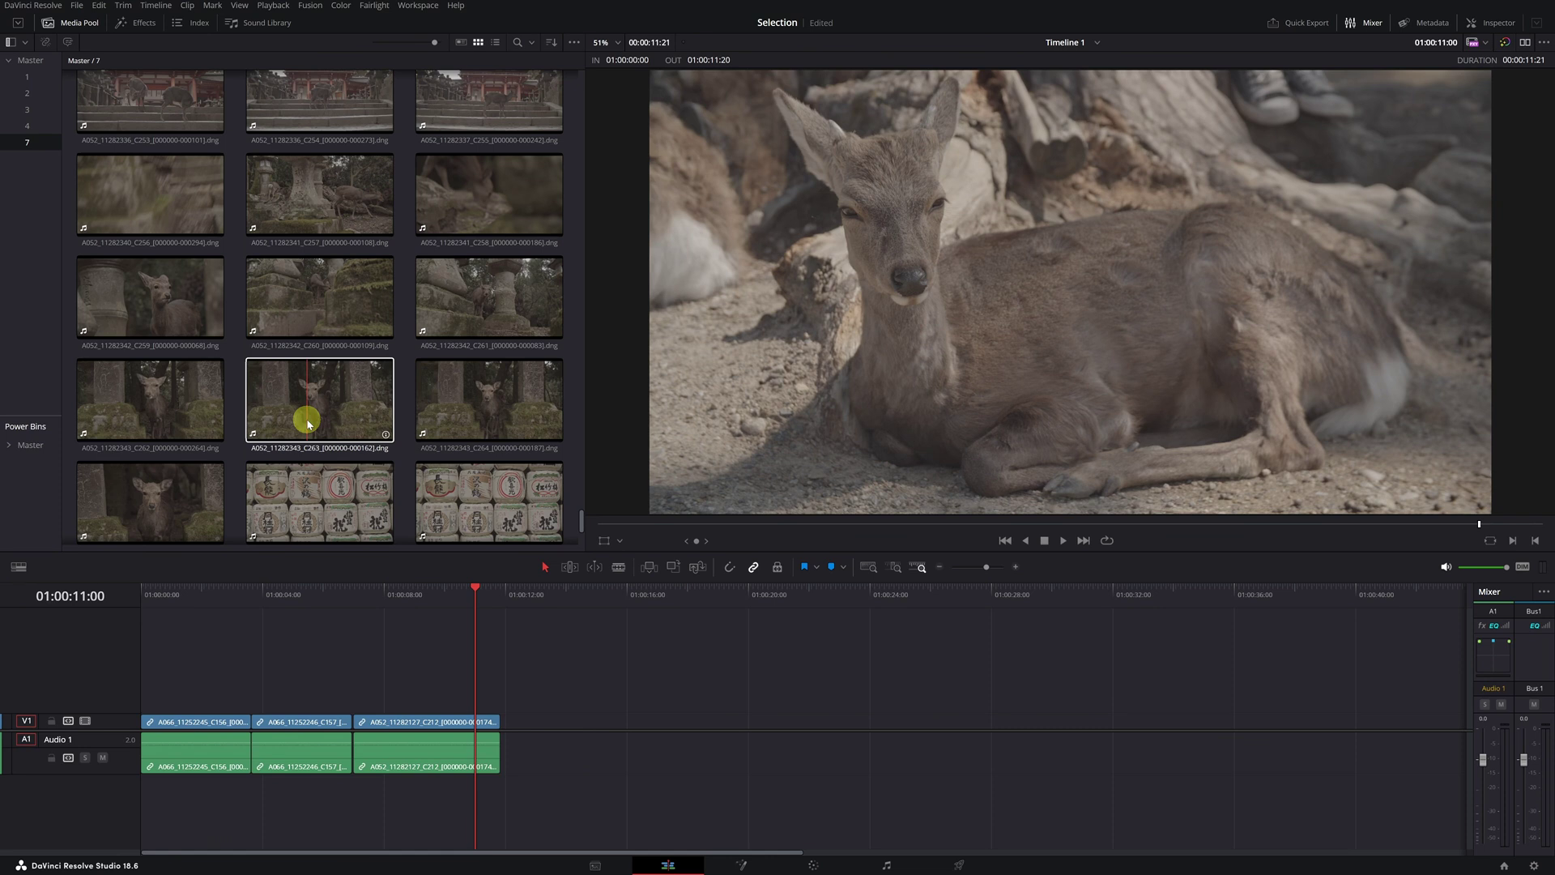
Step: Load clip C263 in the source viewer and scrub back to an earlier frame
{"action": "left_click", "coordinate": [308, 423]}
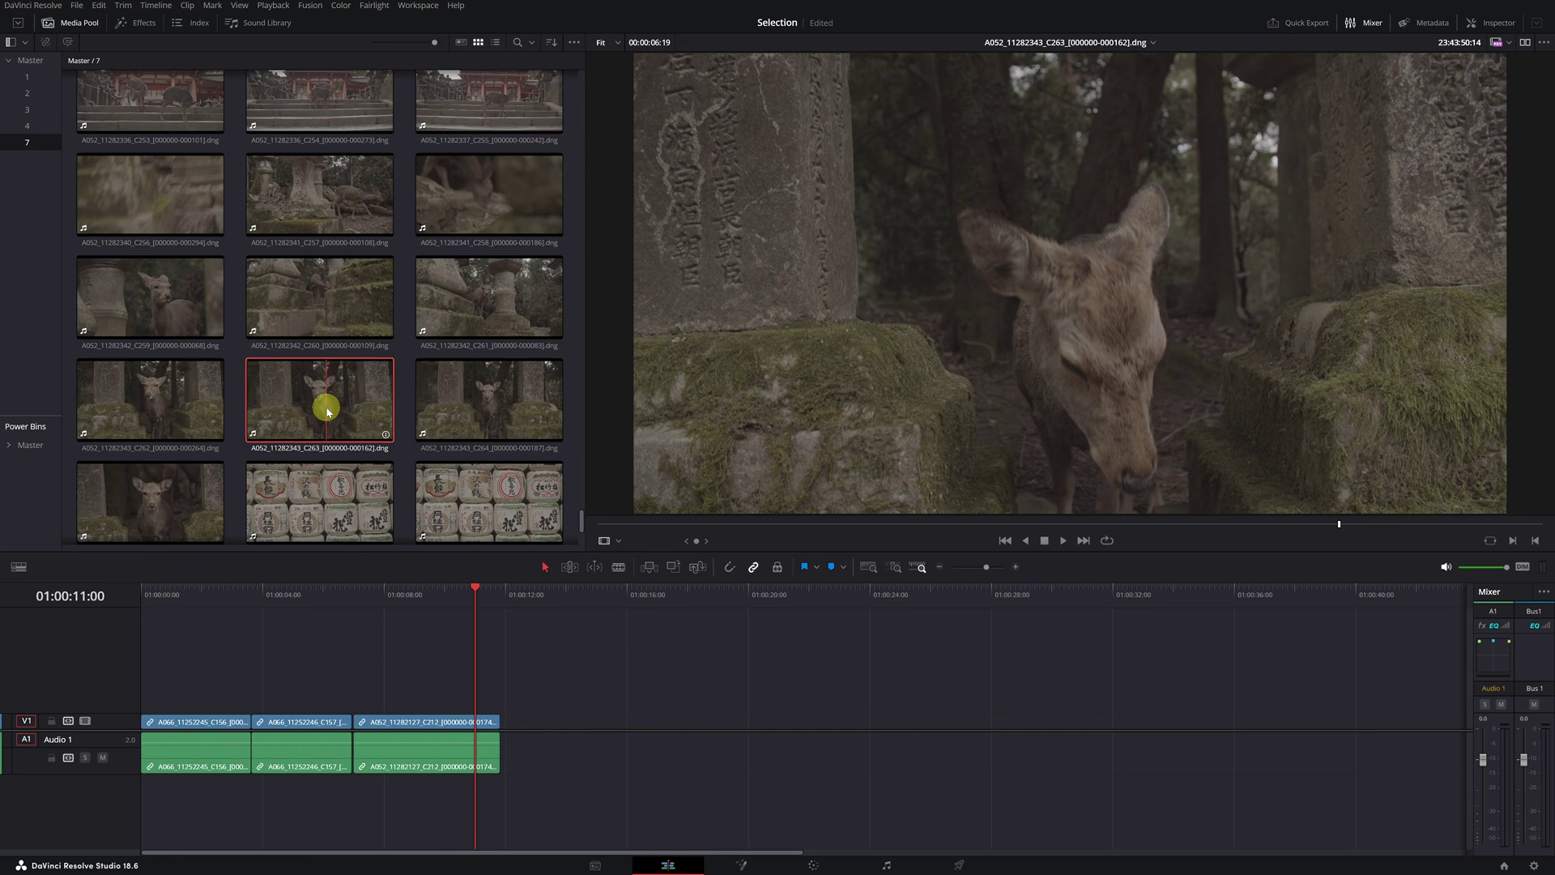
{"action": "left_click", "coordinate": [1047, 522]}
{"action": "left_click_drag", "start_coordinate": [1064, 524], "coordinate": [991, 521]}
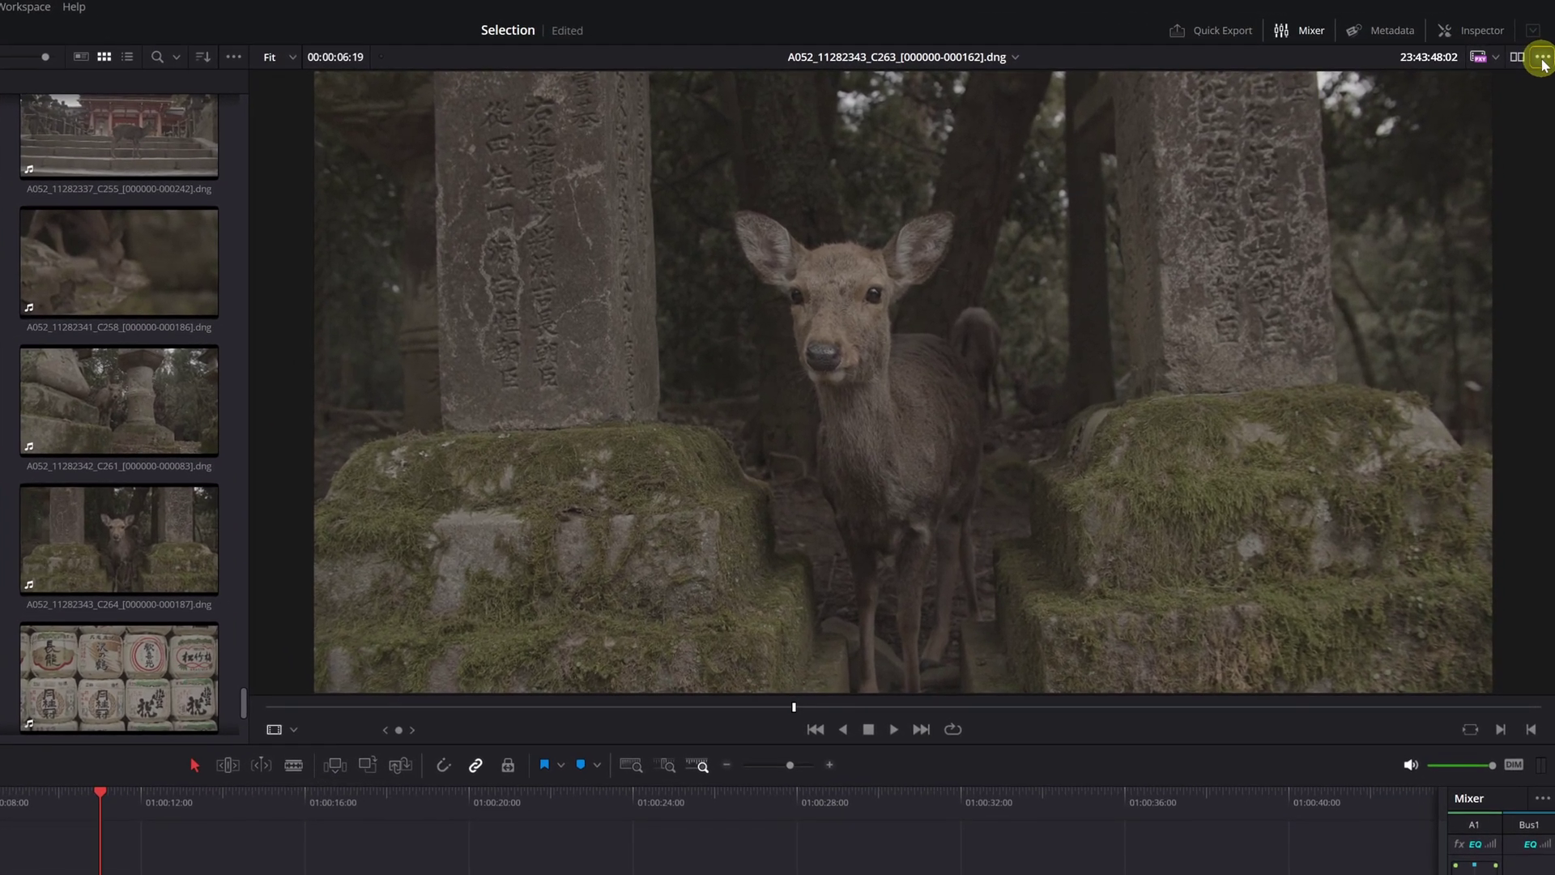
Step: Enable Live Media Preview and mark in and out points on clip C264
{"action": "left_click", "coordinate": [1543, 57]}
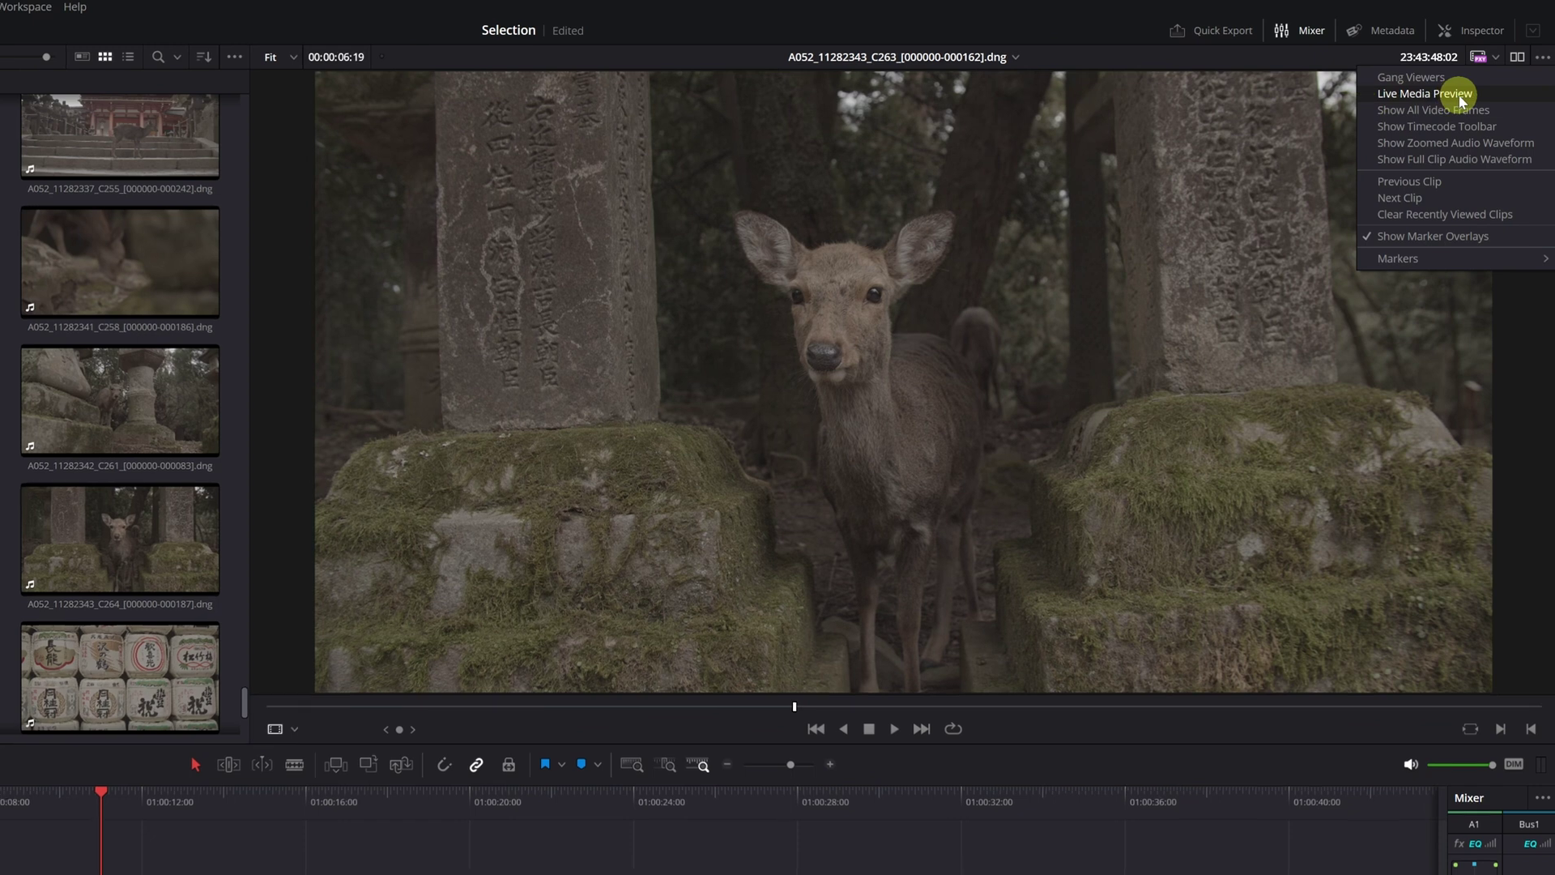
{"action": "left_click", "coordinate": [1431, 96]}
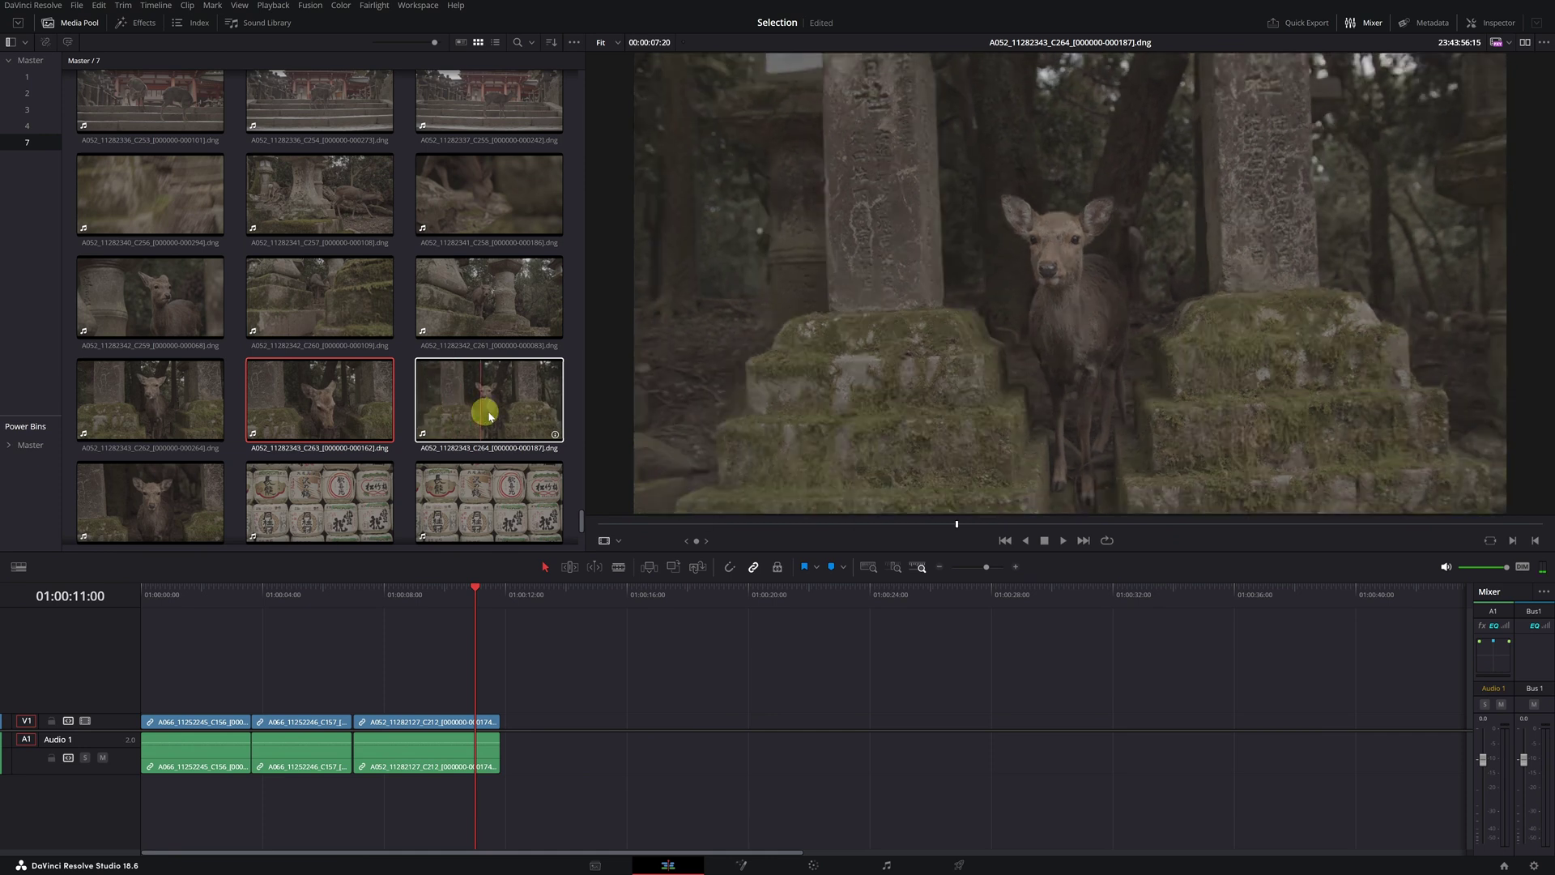
{"action": "key", "text": "i"}
{"action": "key", "text": "o"}
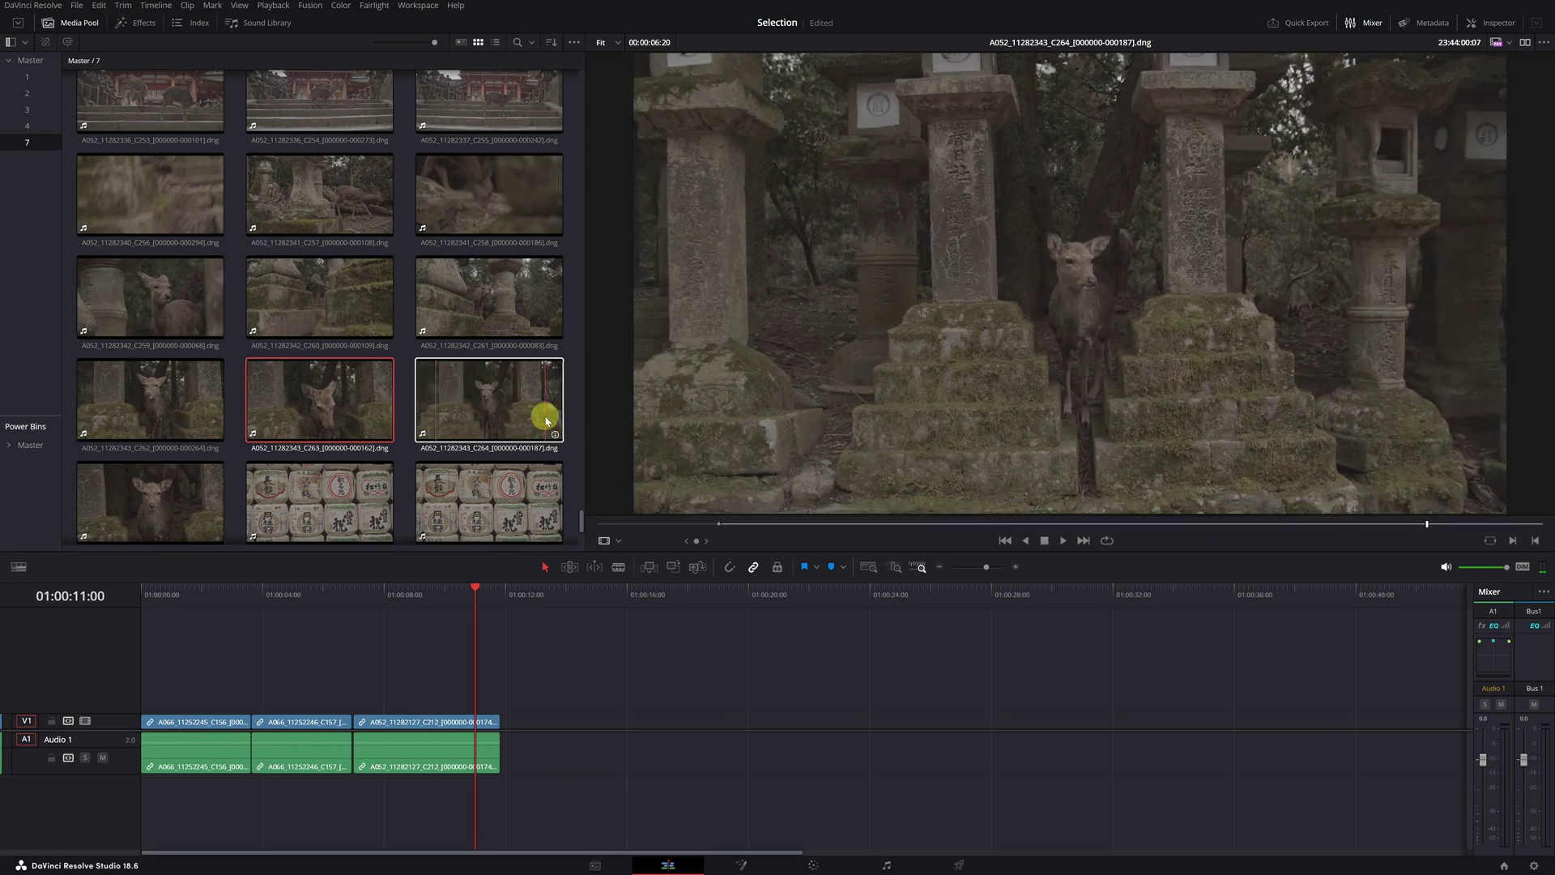
Step: Drop the marked C264 section onto V1/A1 after a short gap, ending near 01:00:19:09
{"action": "left_click_drag", "start_coordinate": [546, 421], "coordinate": [553, 526]}
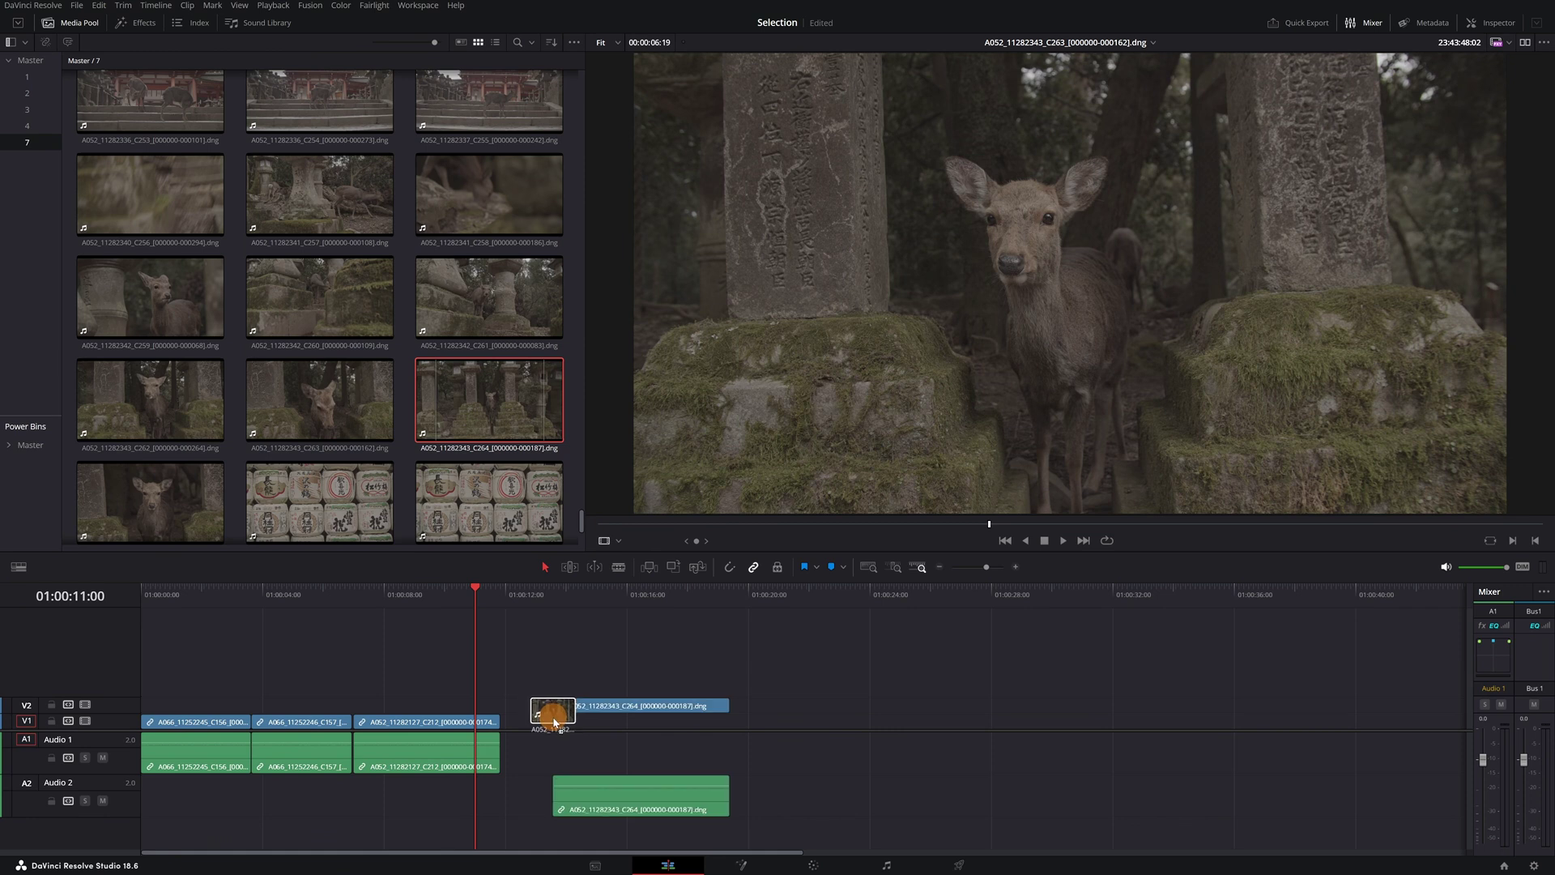
{"action": "left_click_drag", "start_coordinate": [553, 721], "coordinate": [556, 723]}
{"action": "left_click_drag", "start_coordinate": [624, 596], "coordinate": [697, 609]}
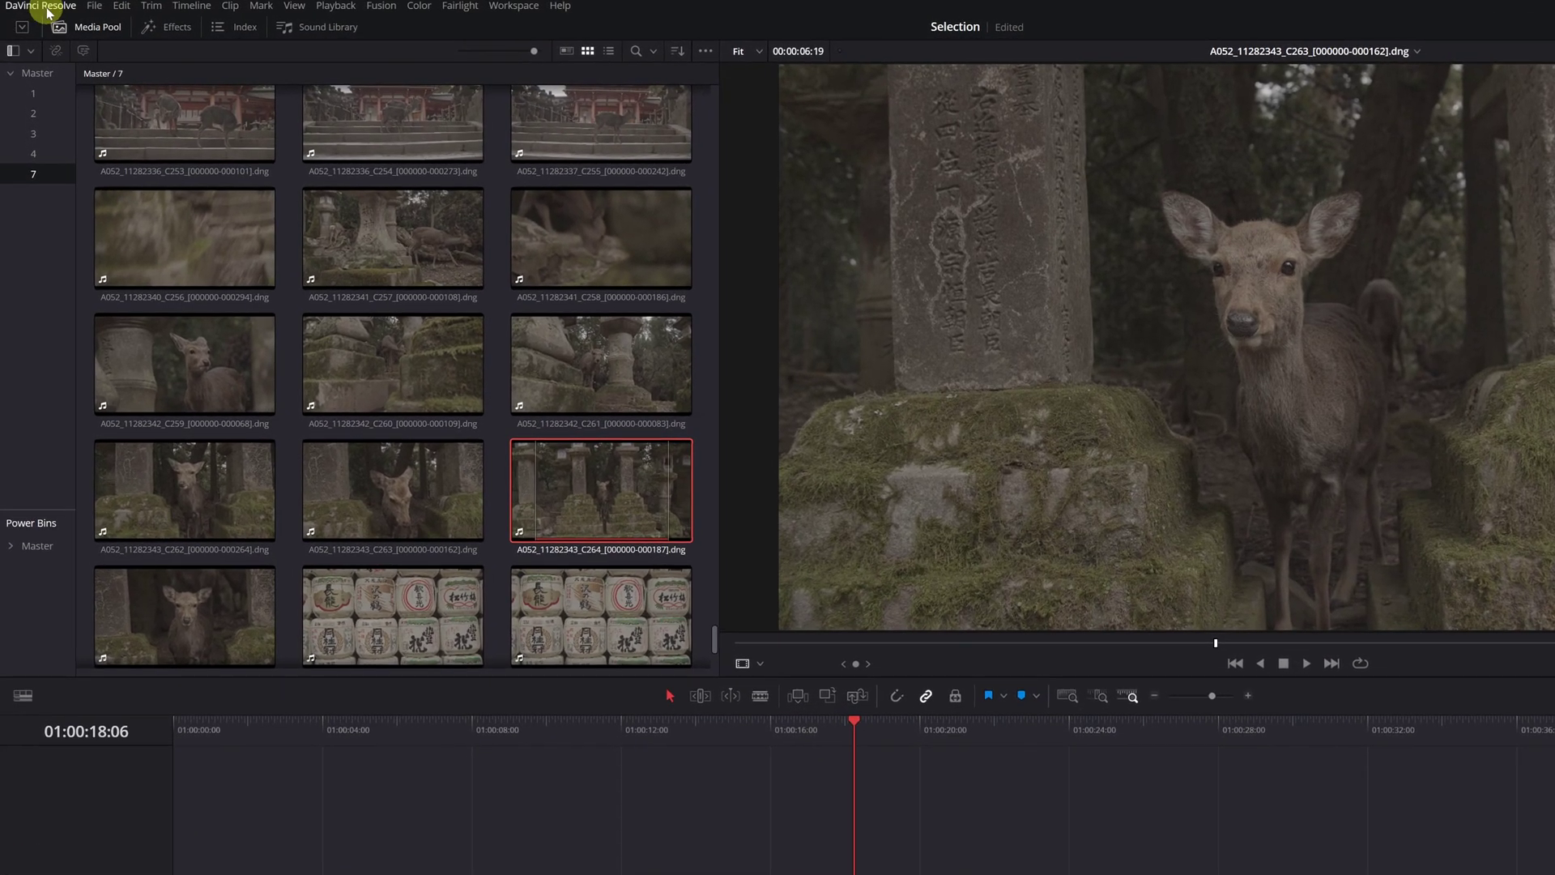
Step: In Keyboard Customization, assign P to the Insert command and save it
{"action": "left_click", "coordinate": [42, 7]}
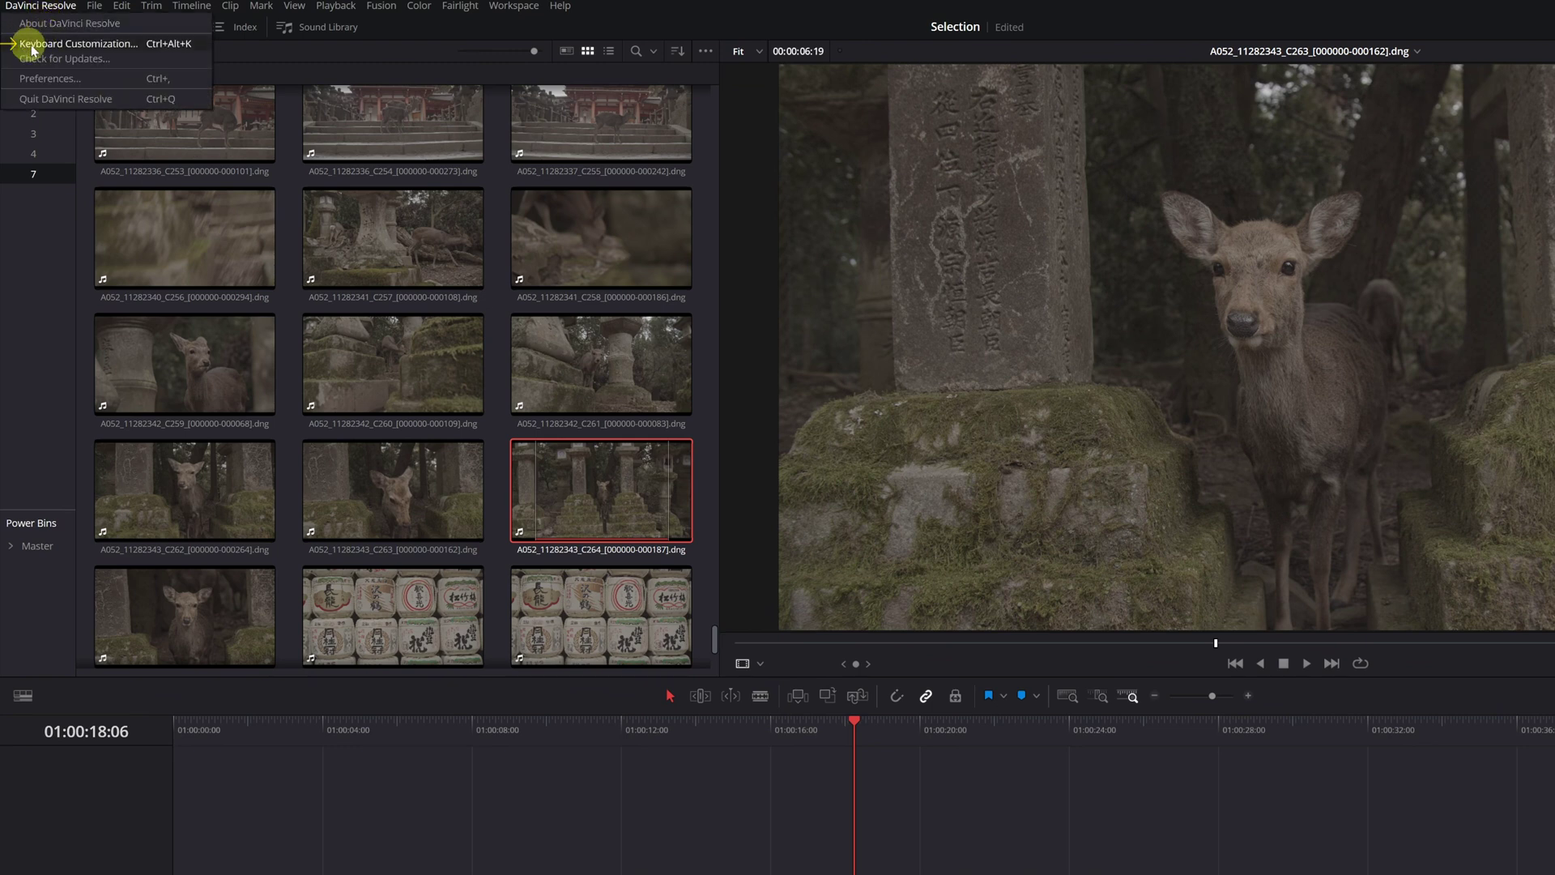
{"action": "left_click", "coordinate": [97, 44]}
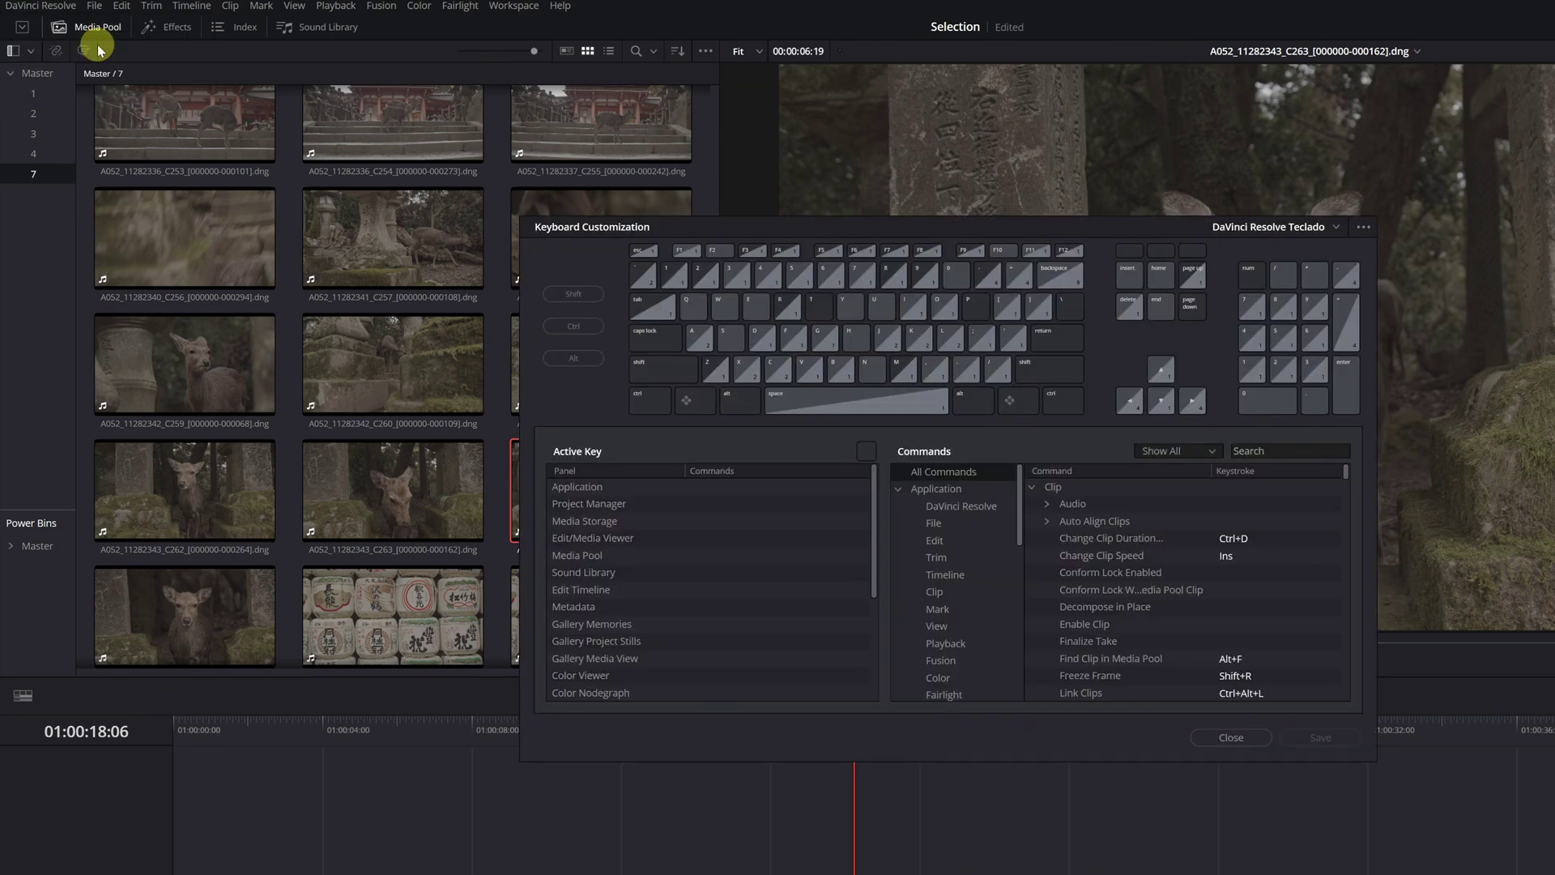
{"action": "left_click", "coordinate": [1262, 445]}
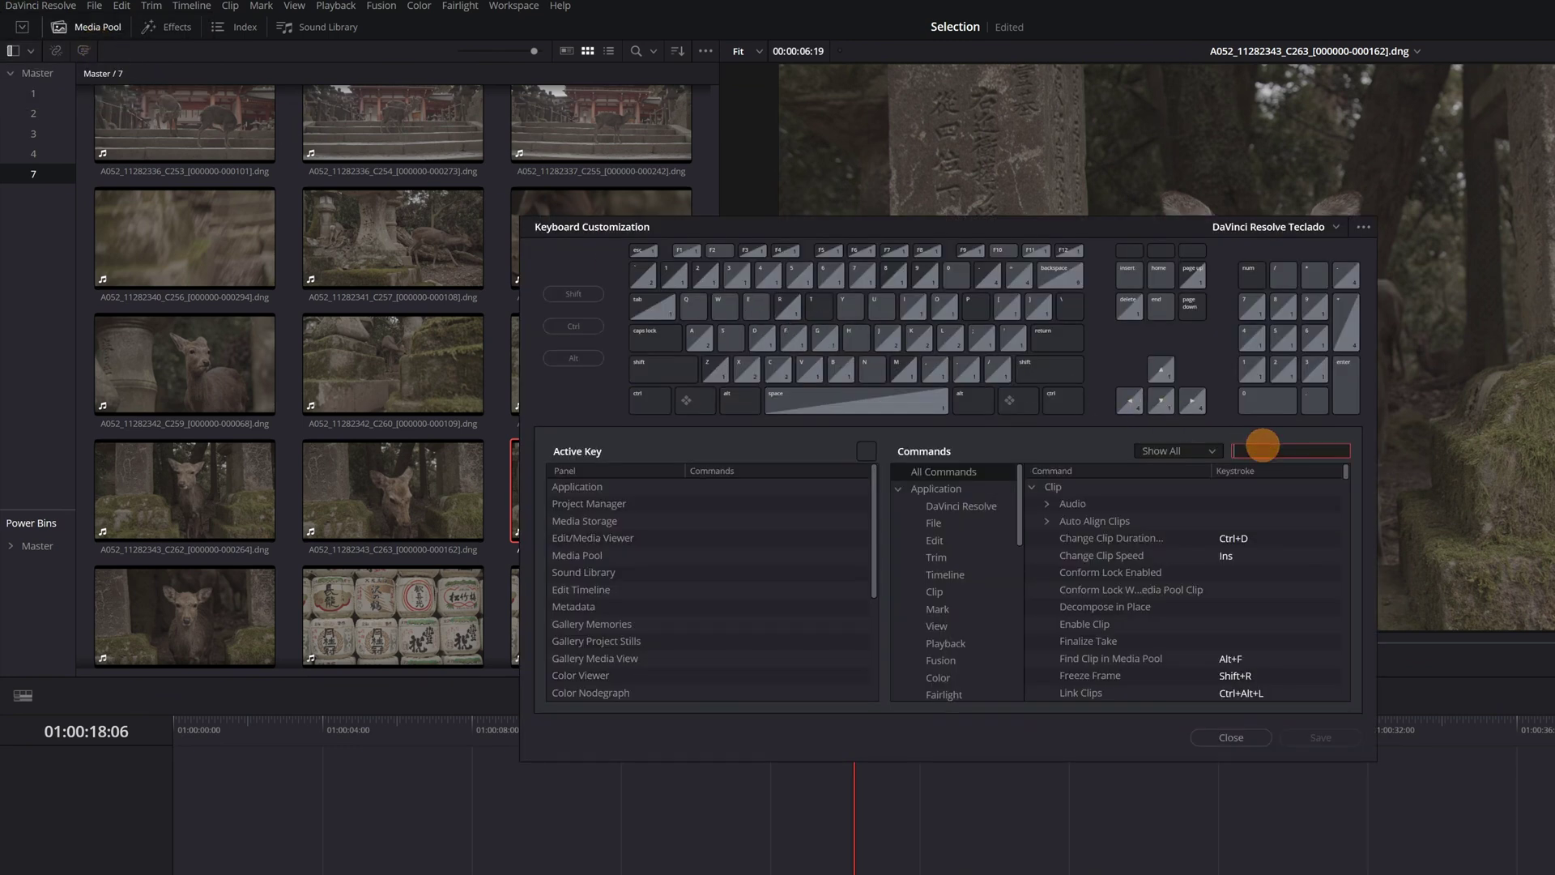
{"action": "type", "text": "insert"}
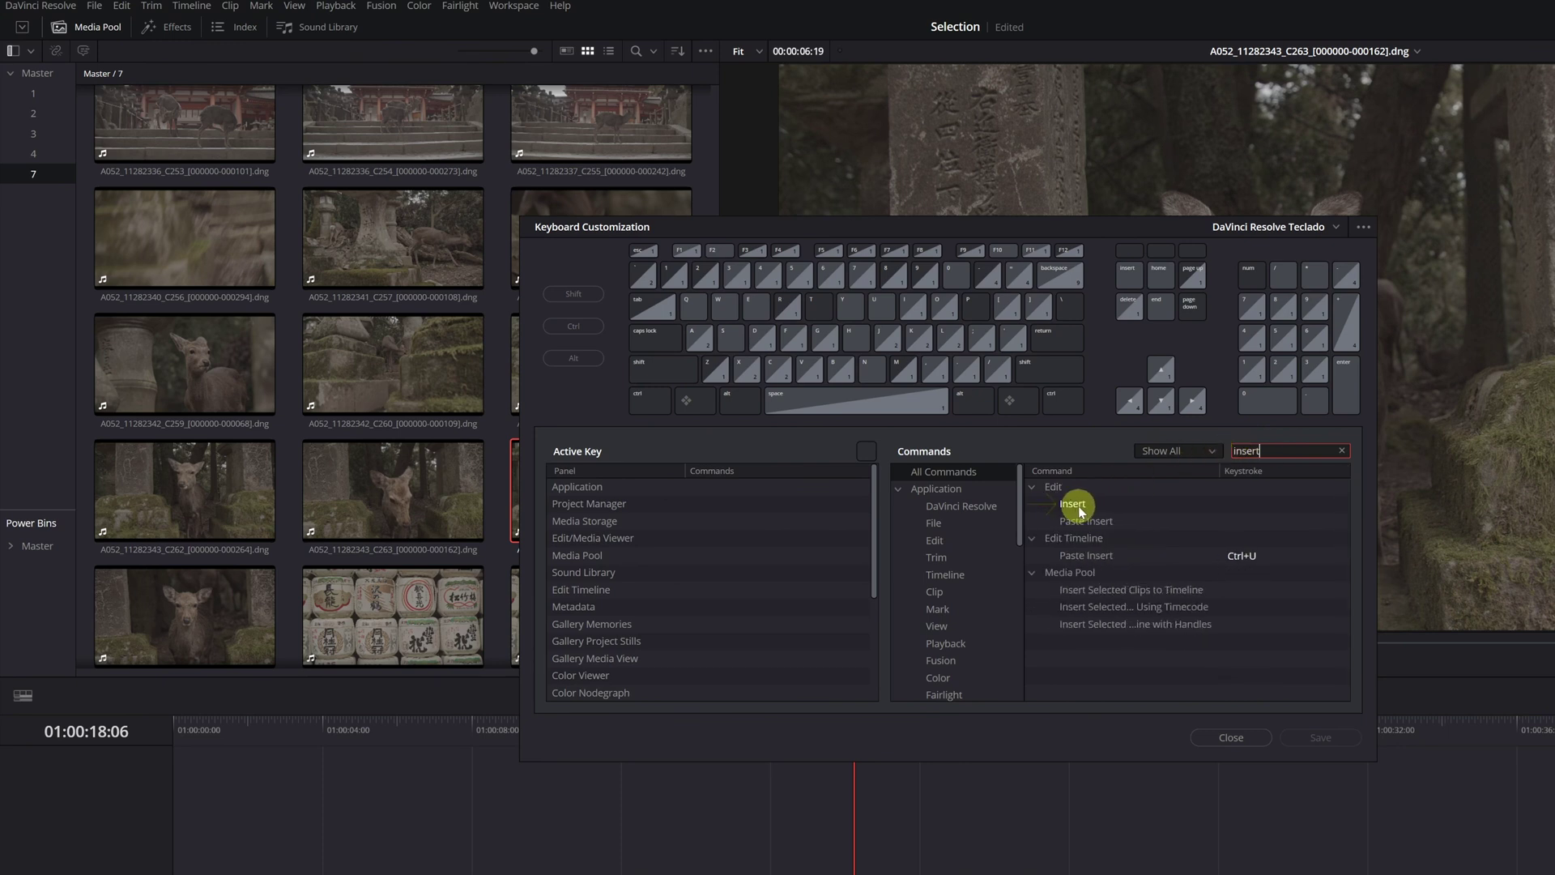
{"action": "left_click", "coordinate": [1231, 506]}
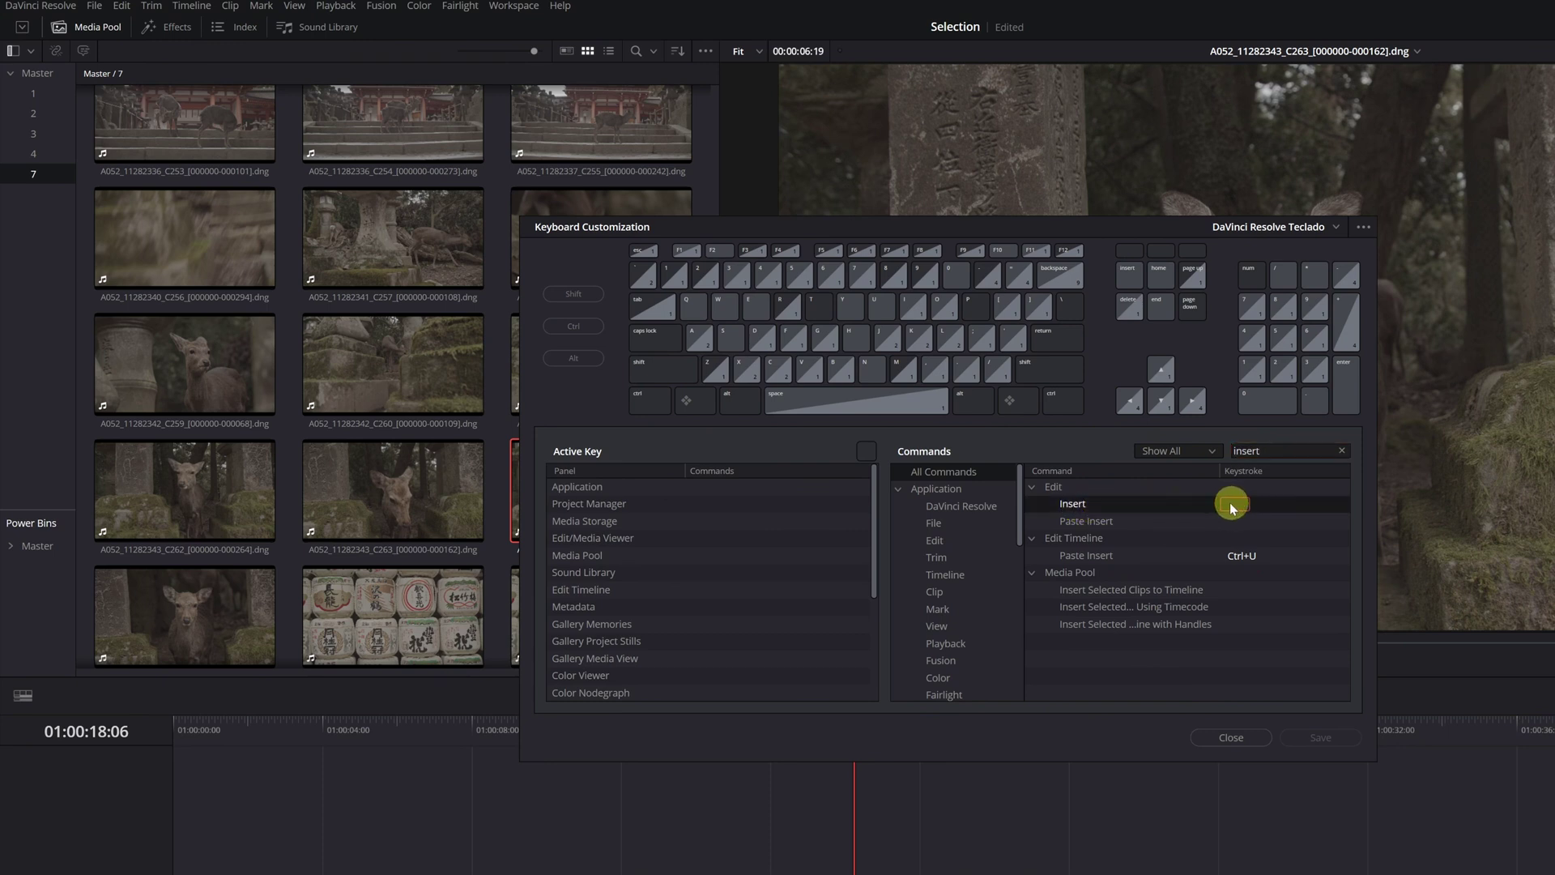
{"action": "key", "text": "p"}
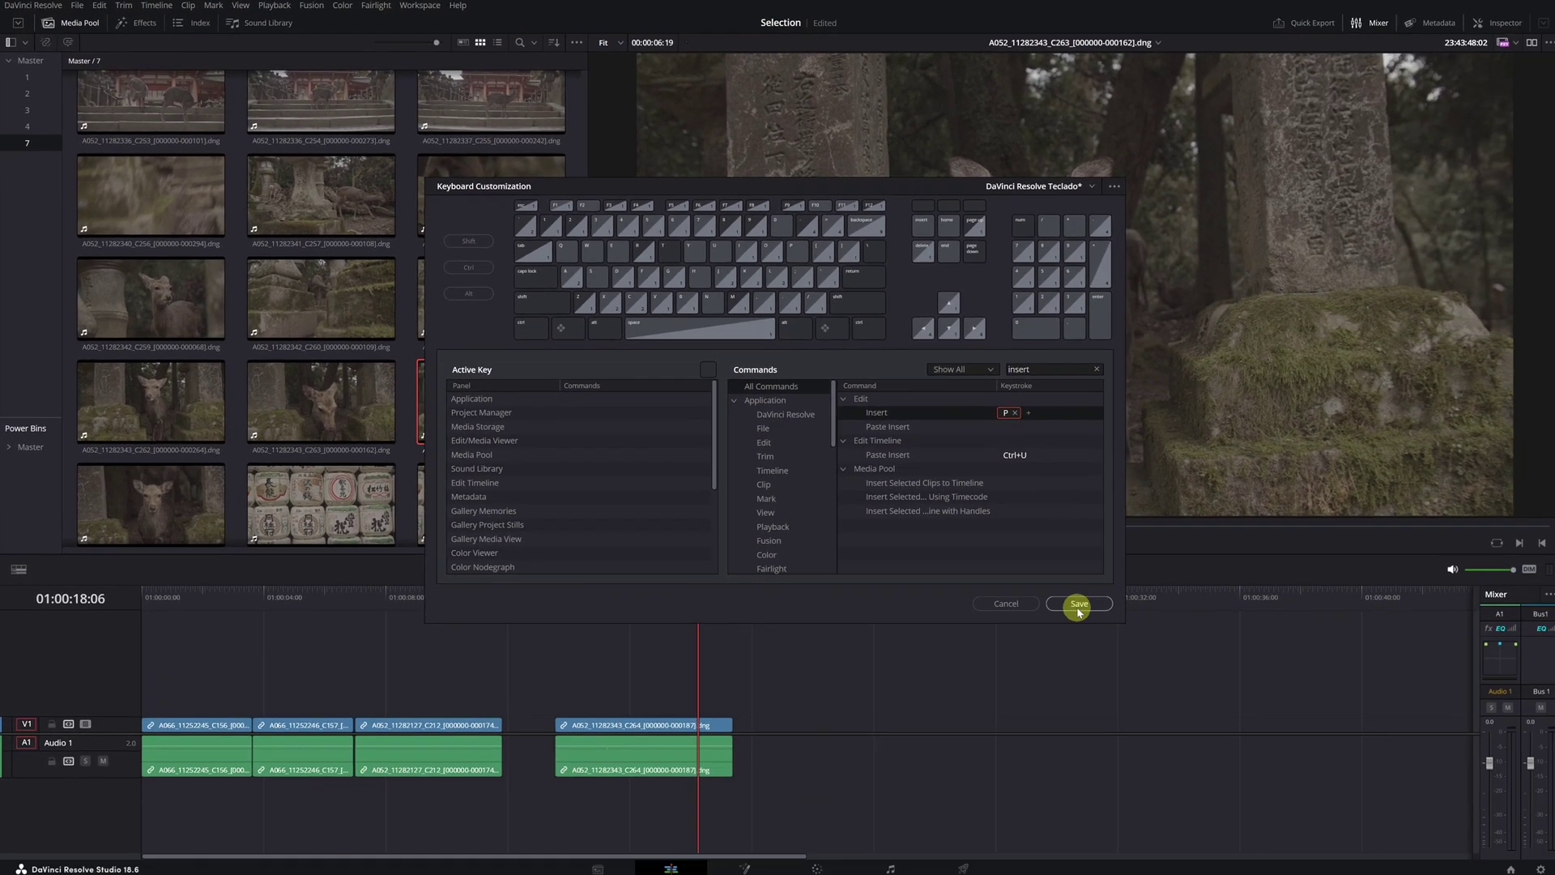
{"action": "left_click", "coordinate": [1321, 738]}
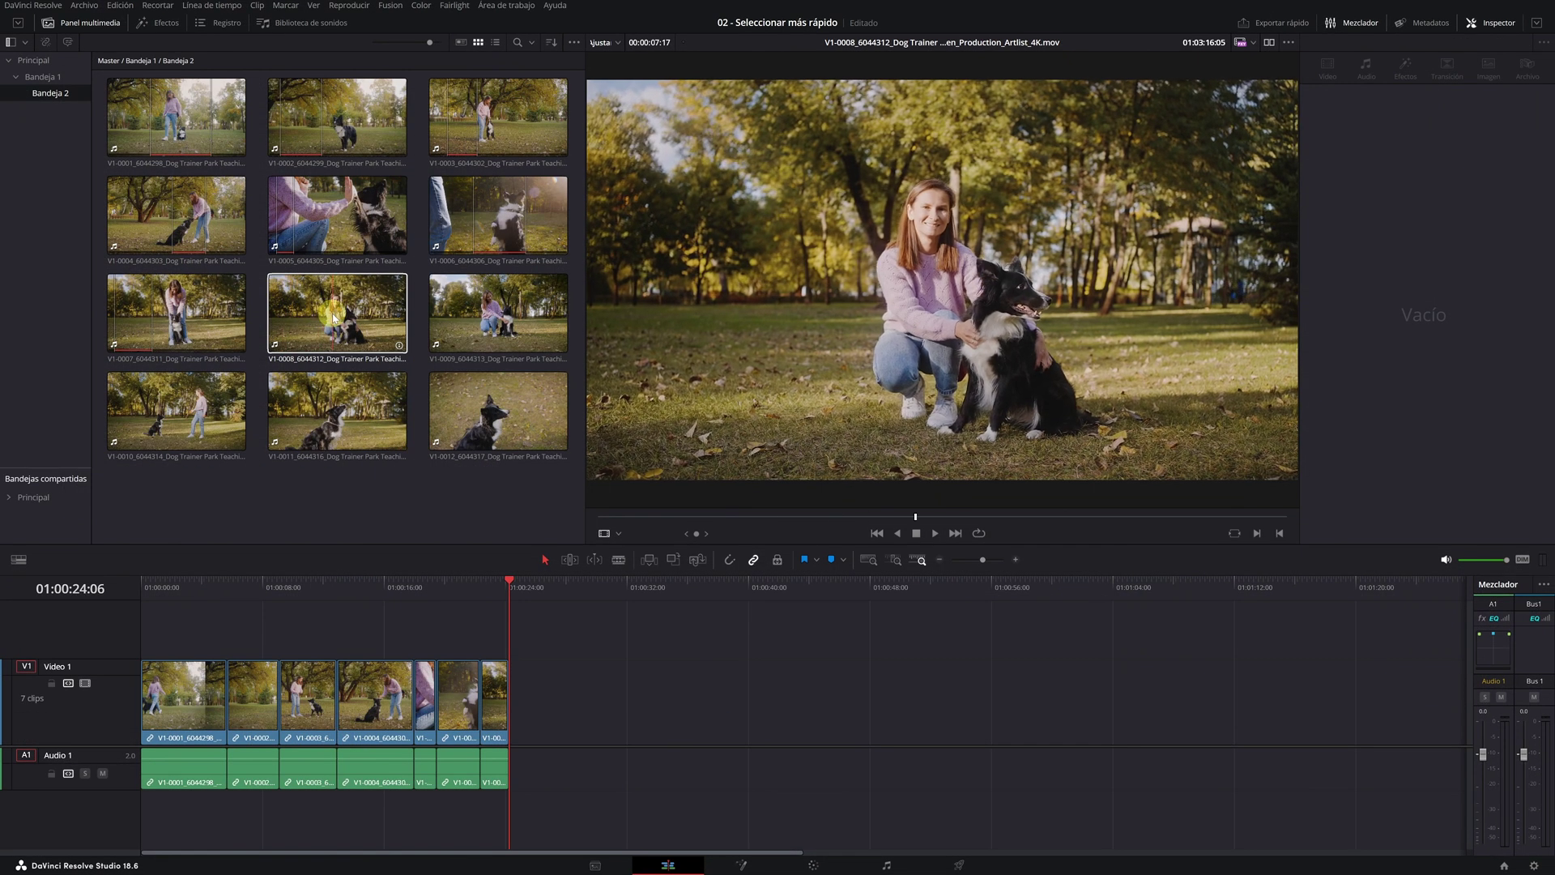
Step: Mark a section of V1-0008 with I and O and insert it with P
{"action": "key", "text": "i"}
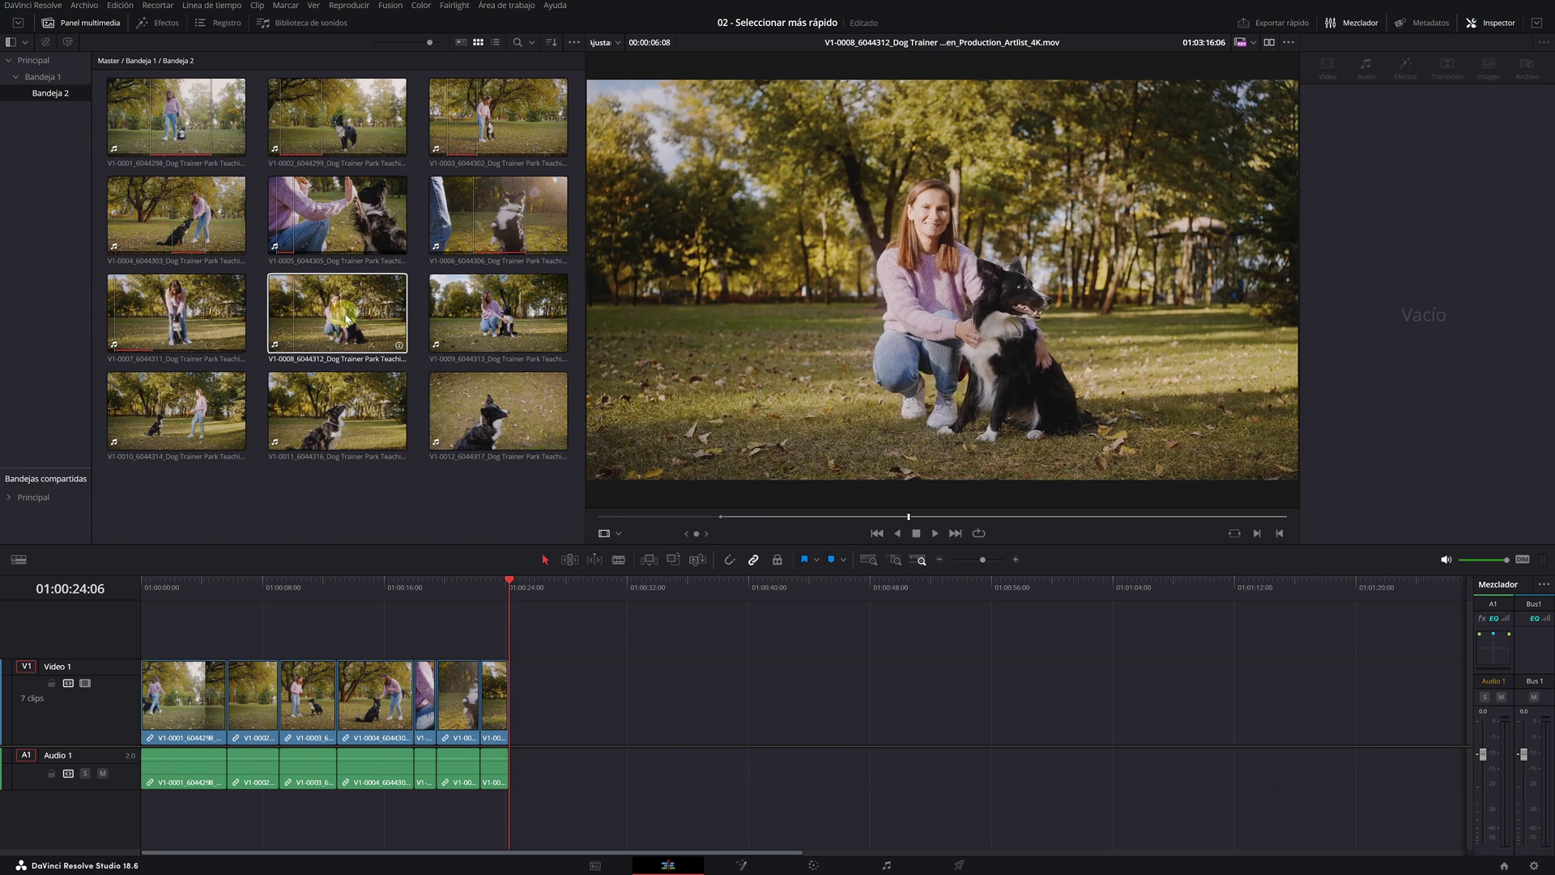
{"action": "key", "text": "o"}
{"action": "key", "text": "o"}
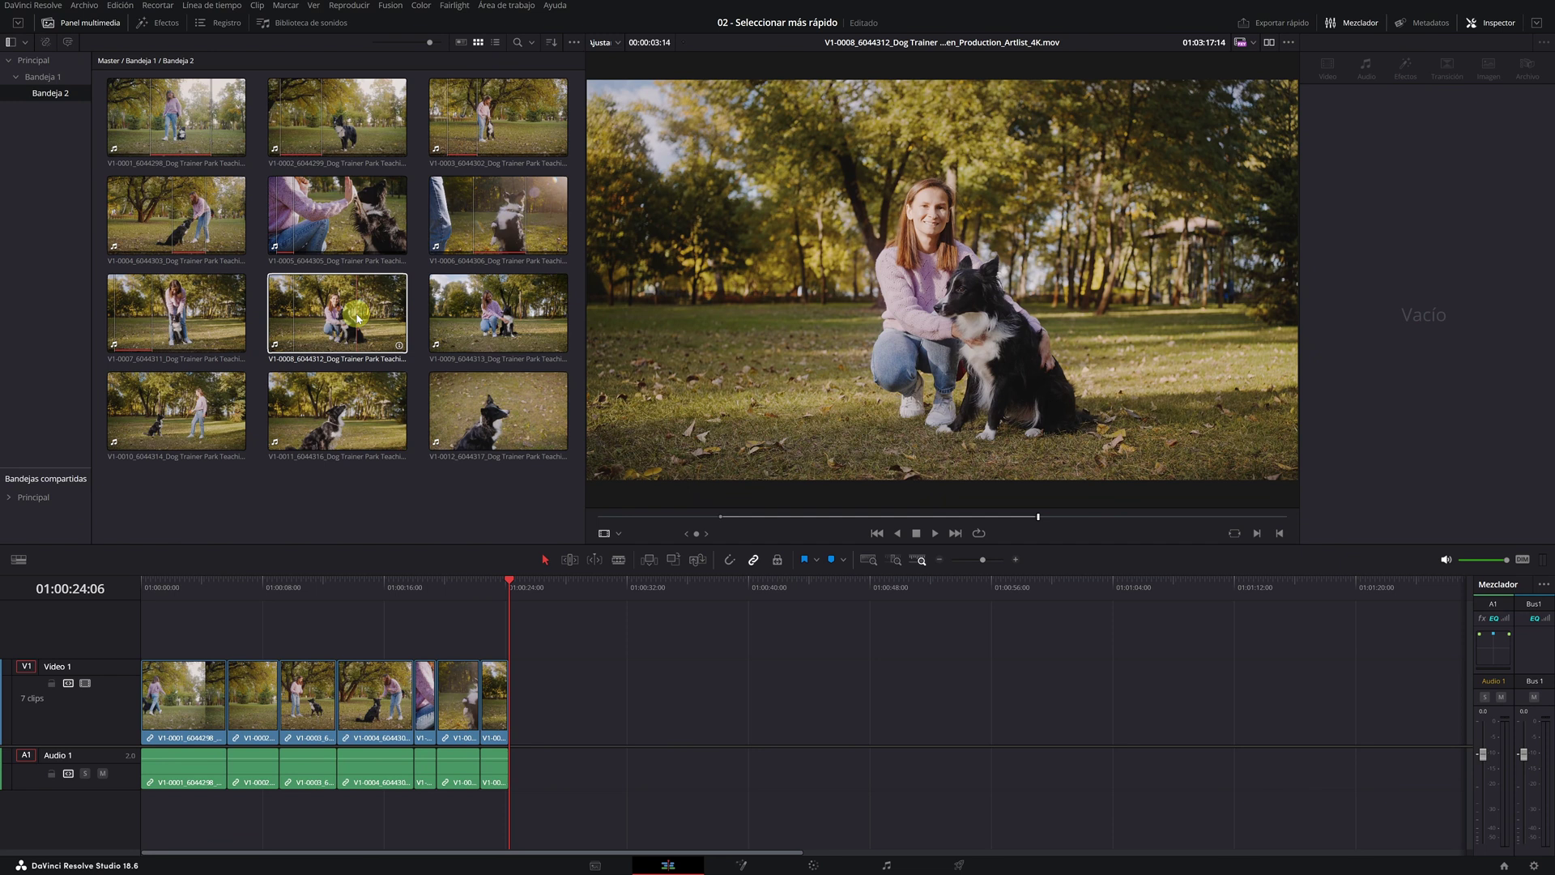
{"action": "key", "text": "p"}
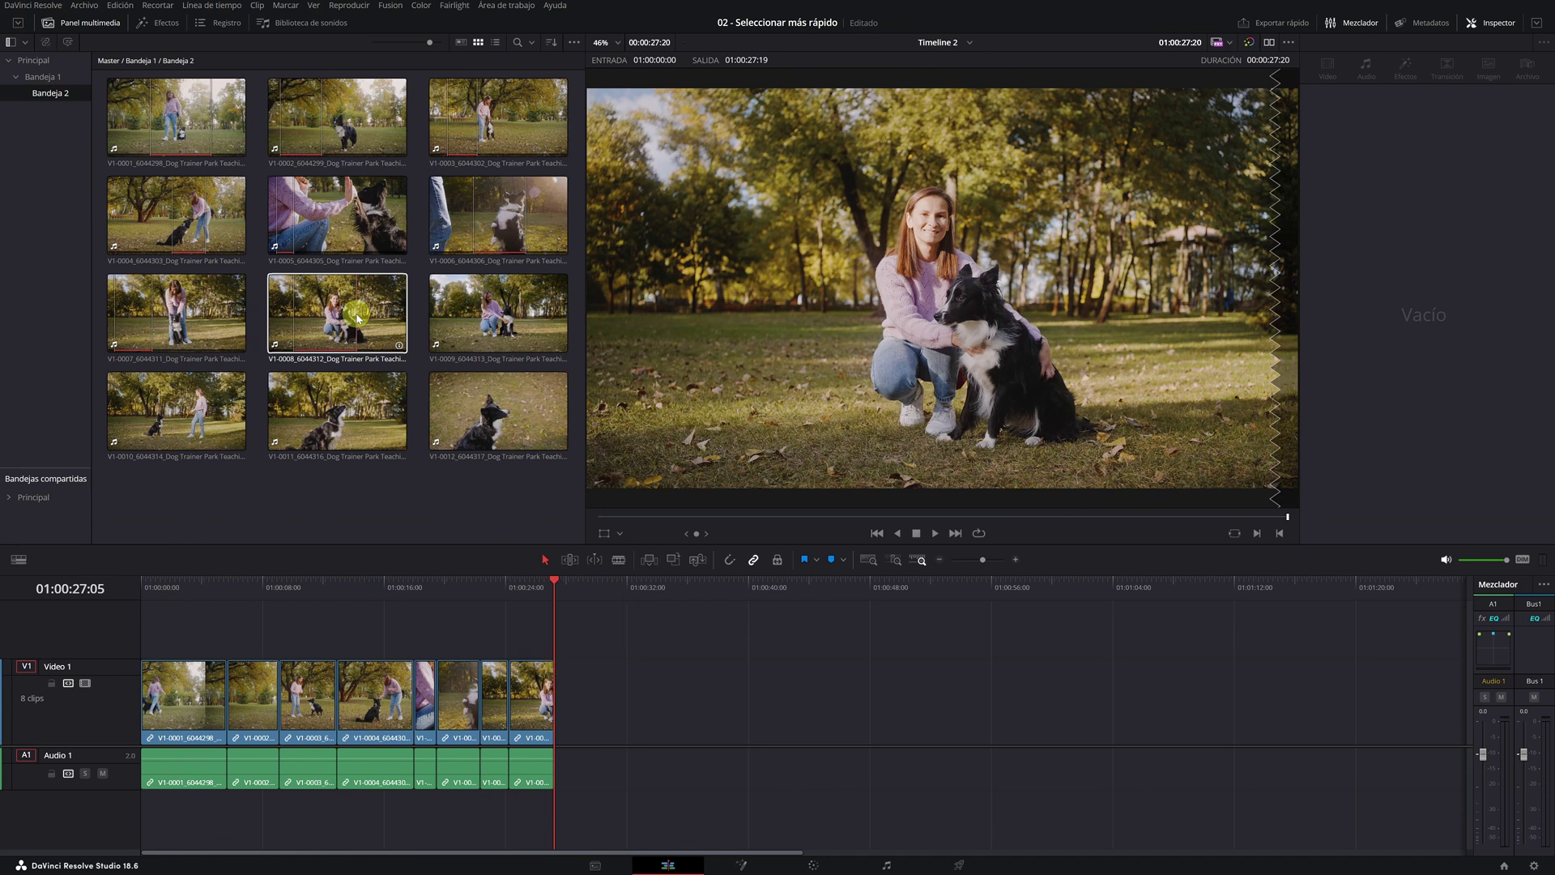
Step: Mark and append sections of V1-0009, V1-0010, V1-0011 and V1-0012 to the end of Timeline 2
{"action": "left_click", "coordinate": [464, 319]}
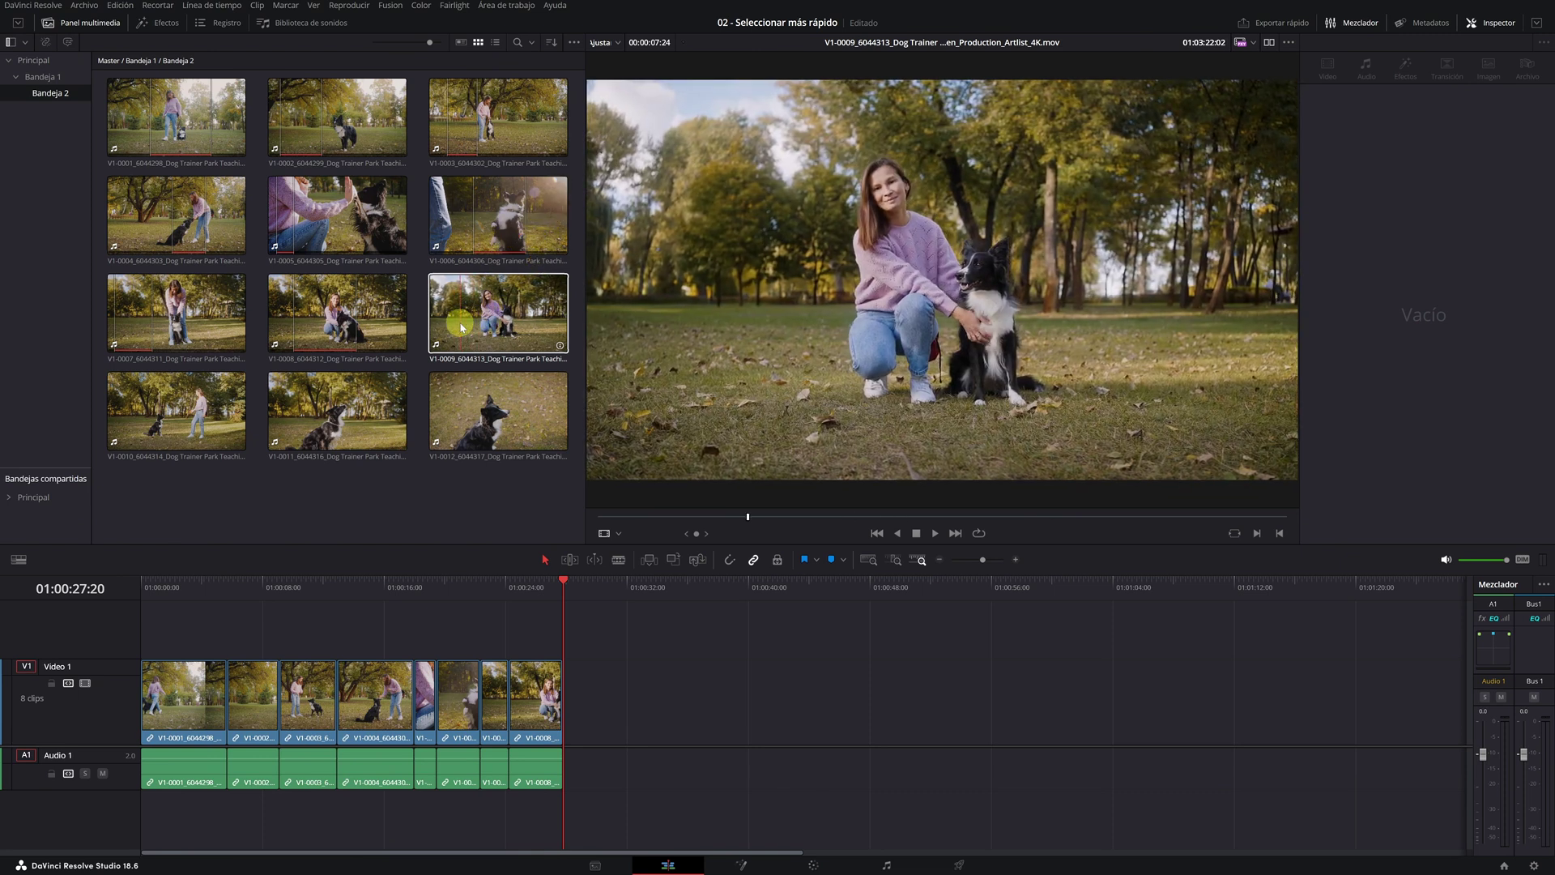
{"action": "key", "text": "i"}
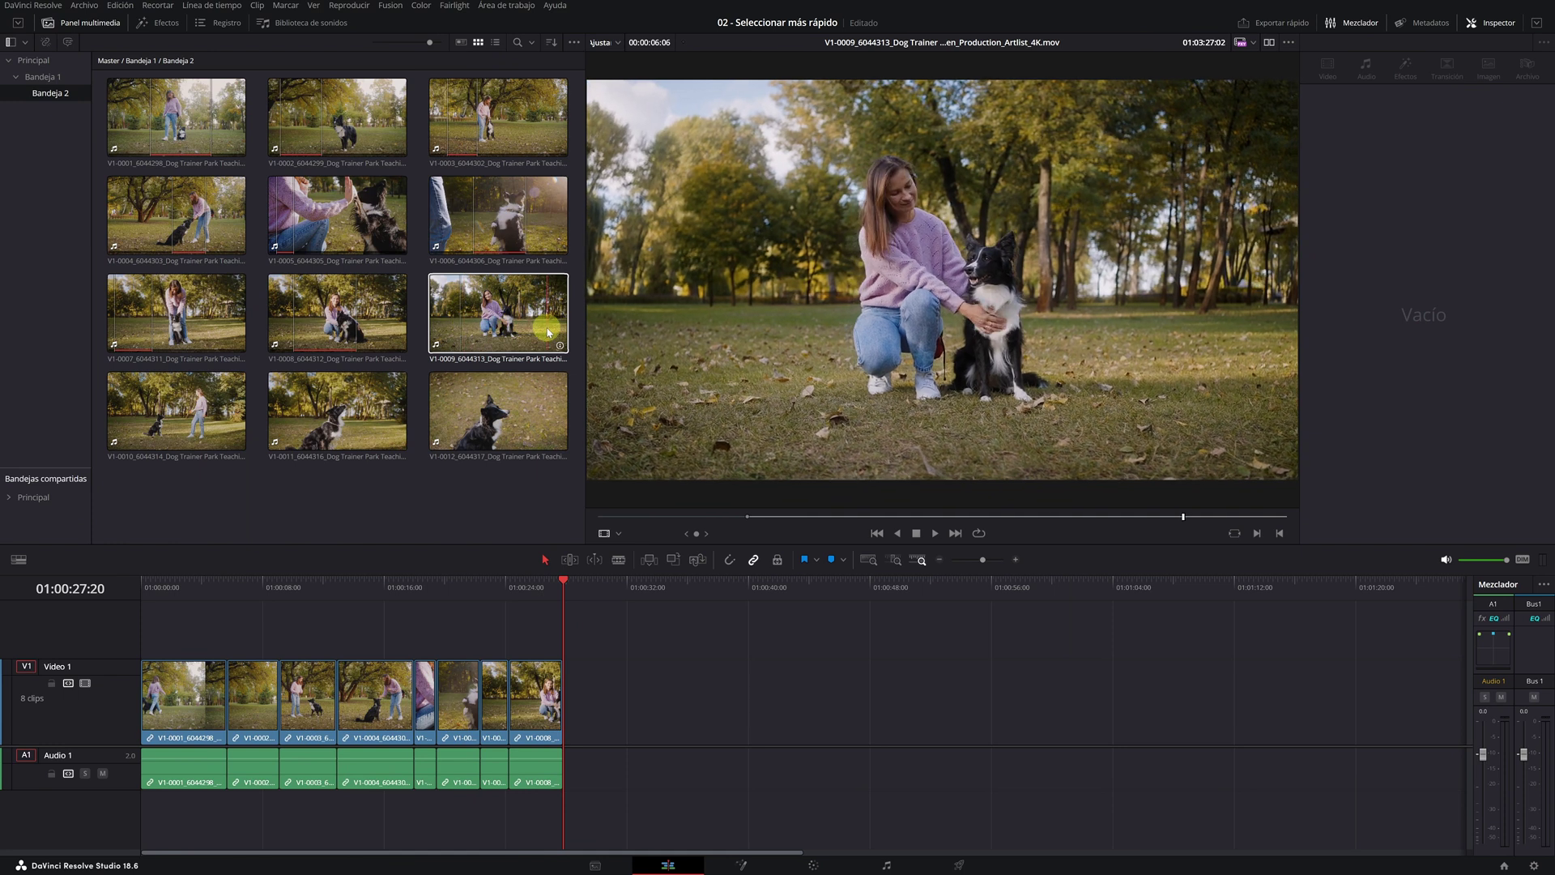
{"action": "key", "text": "shift+F12"}
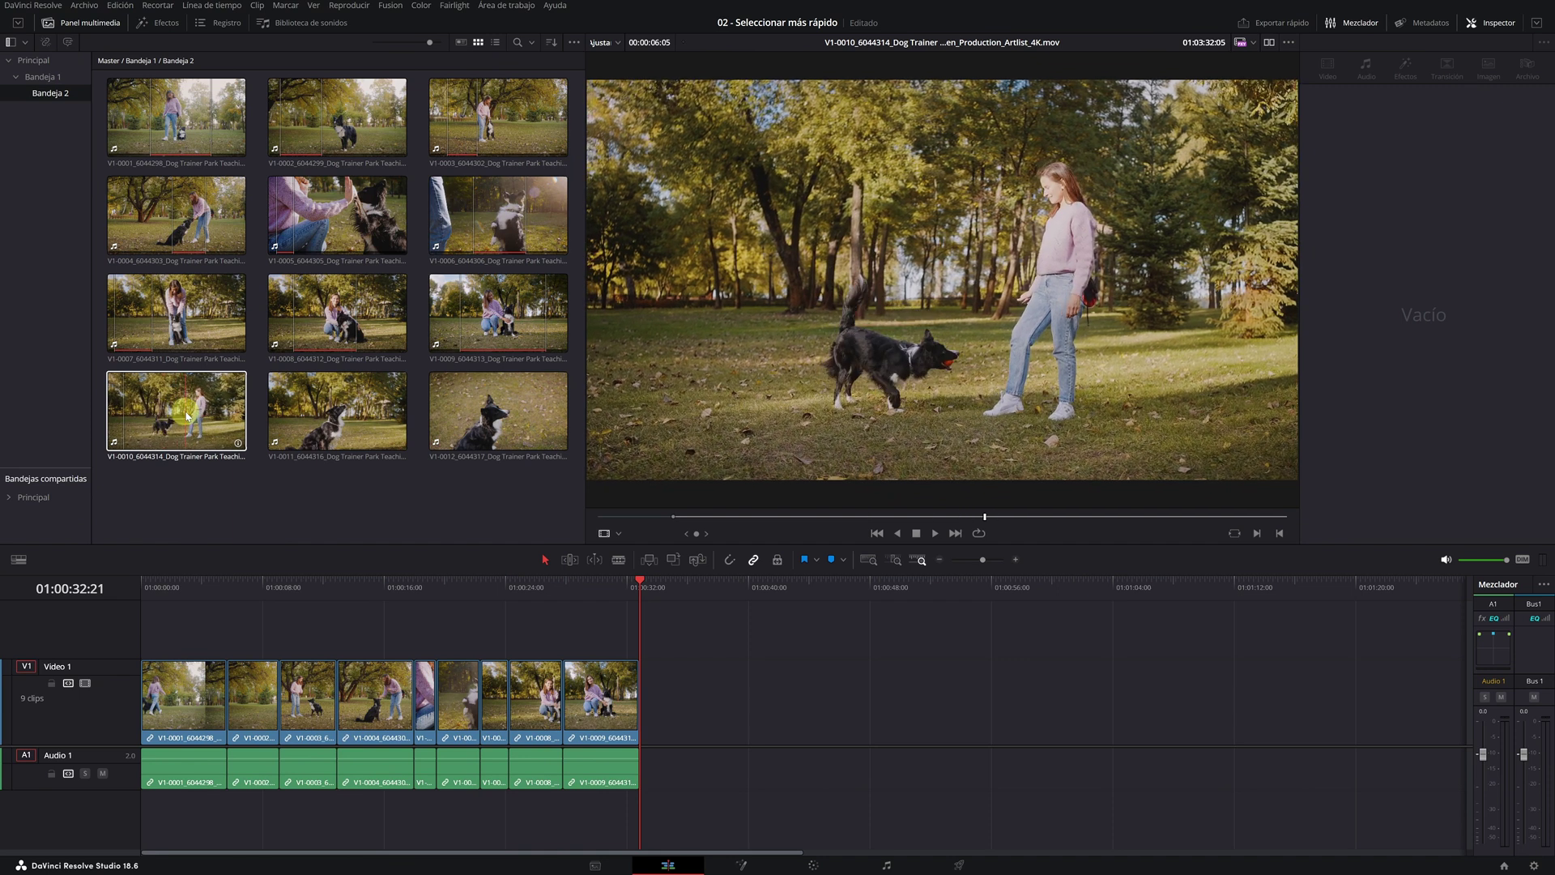
{"action": "key", "text": "i"}
{"action": "key", "text": "shift+F12"}
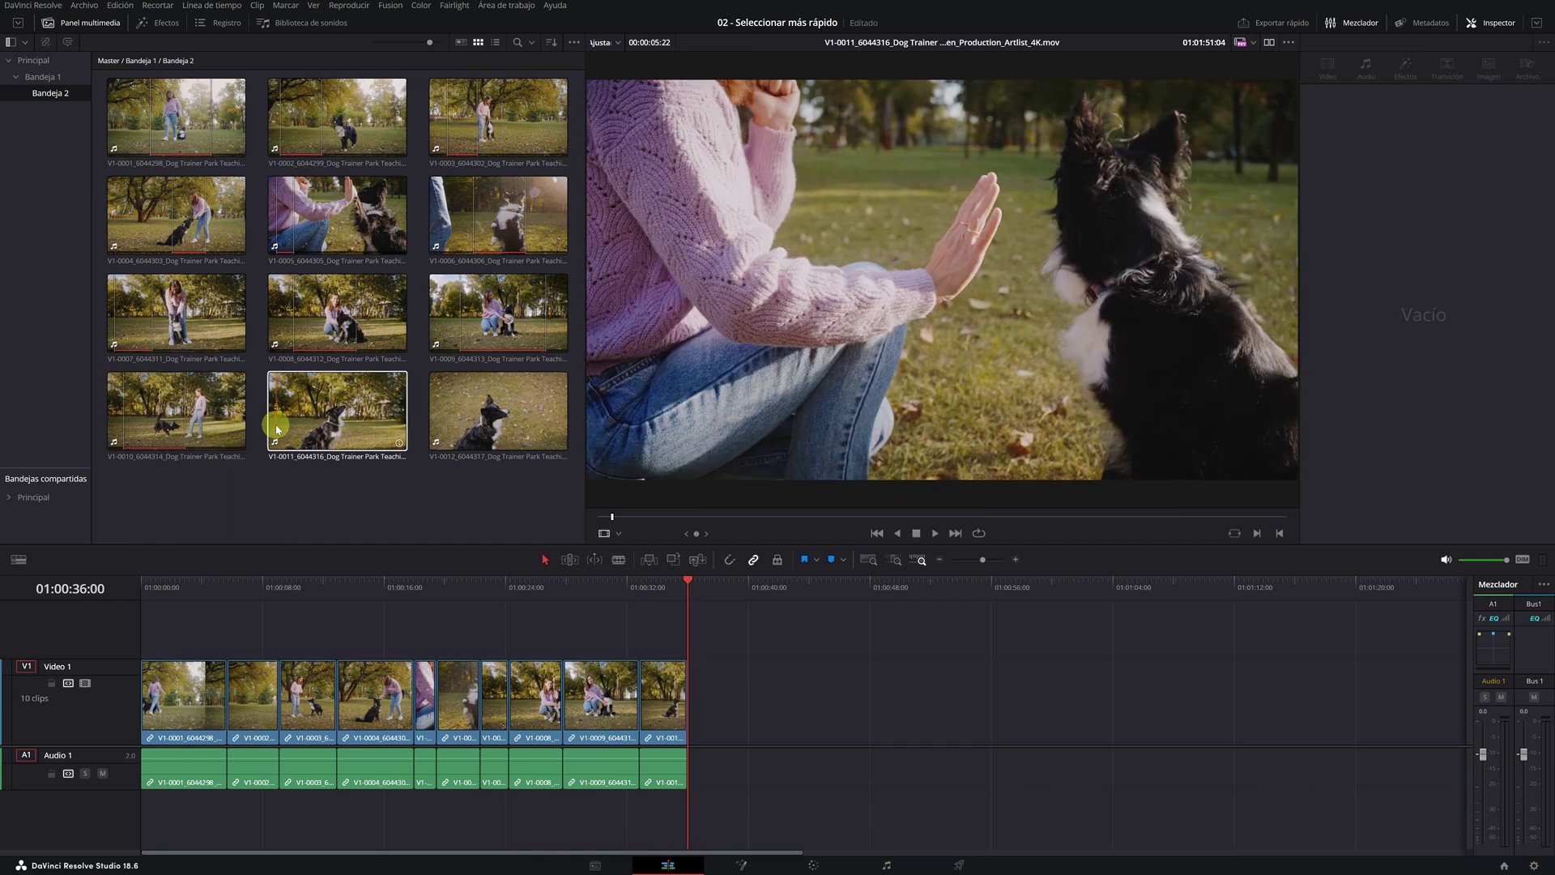
{"action": "key", "text": "i"}
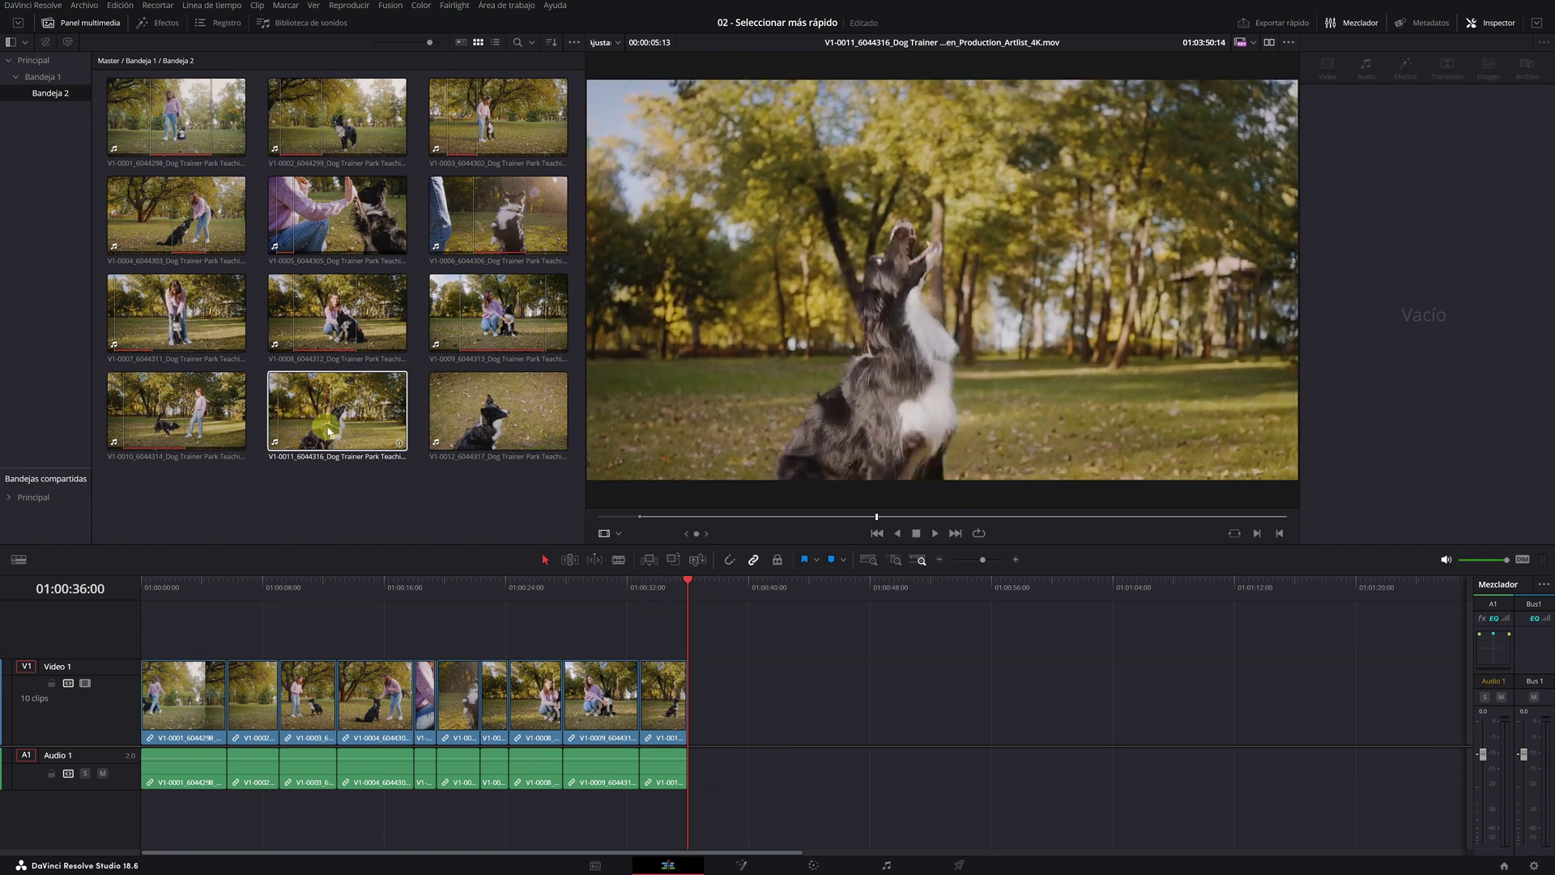
{"action": "key", "text": "o"}
{"action": "key", "text": "shift+F12"}
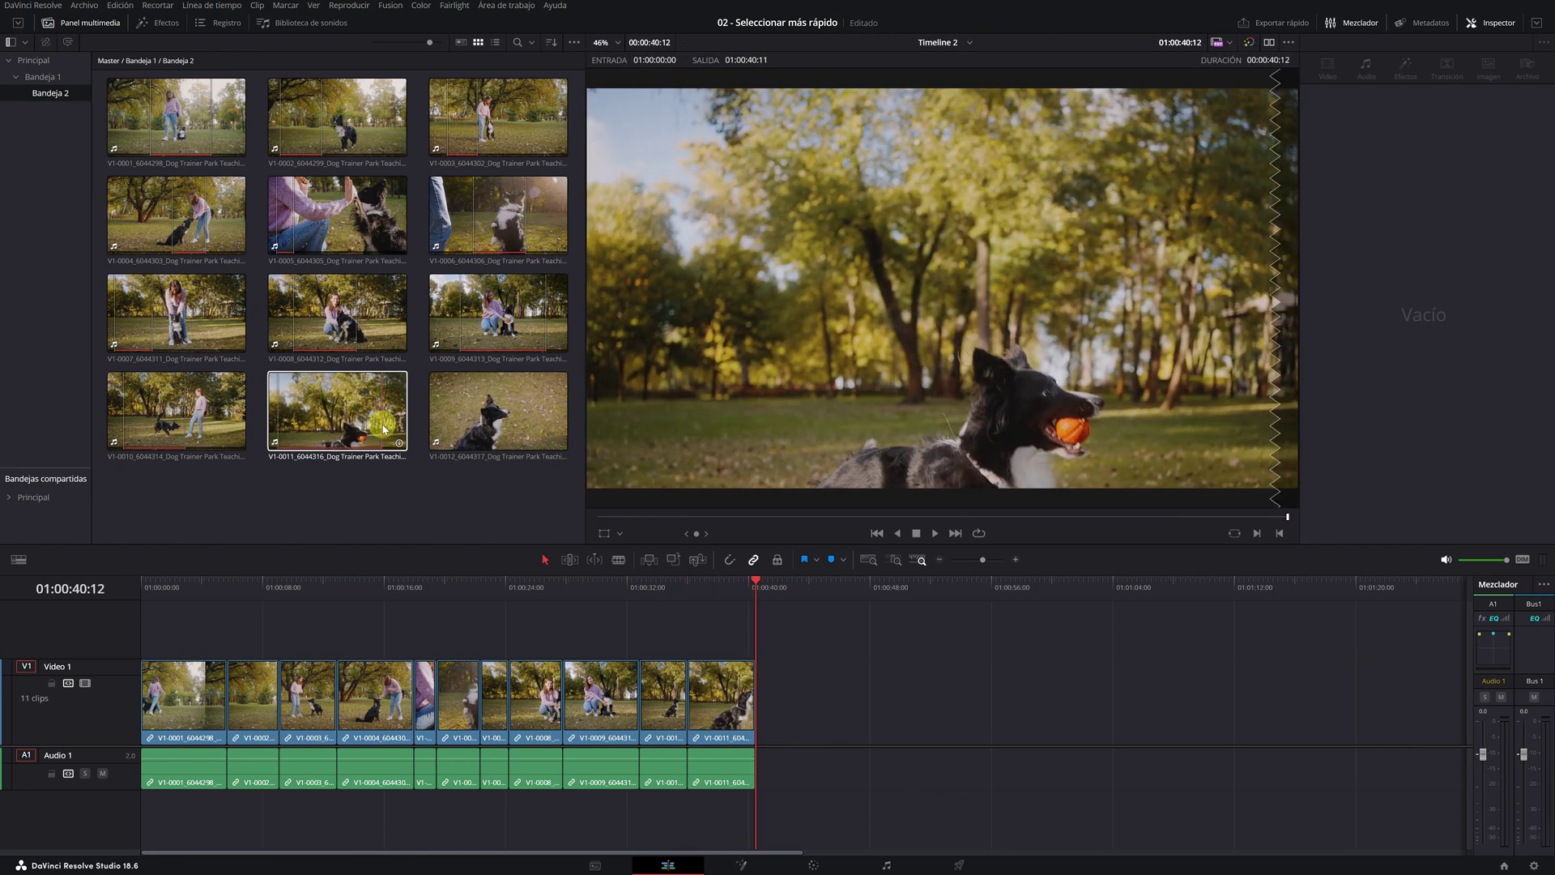
{"action": "key", "text": "i"}
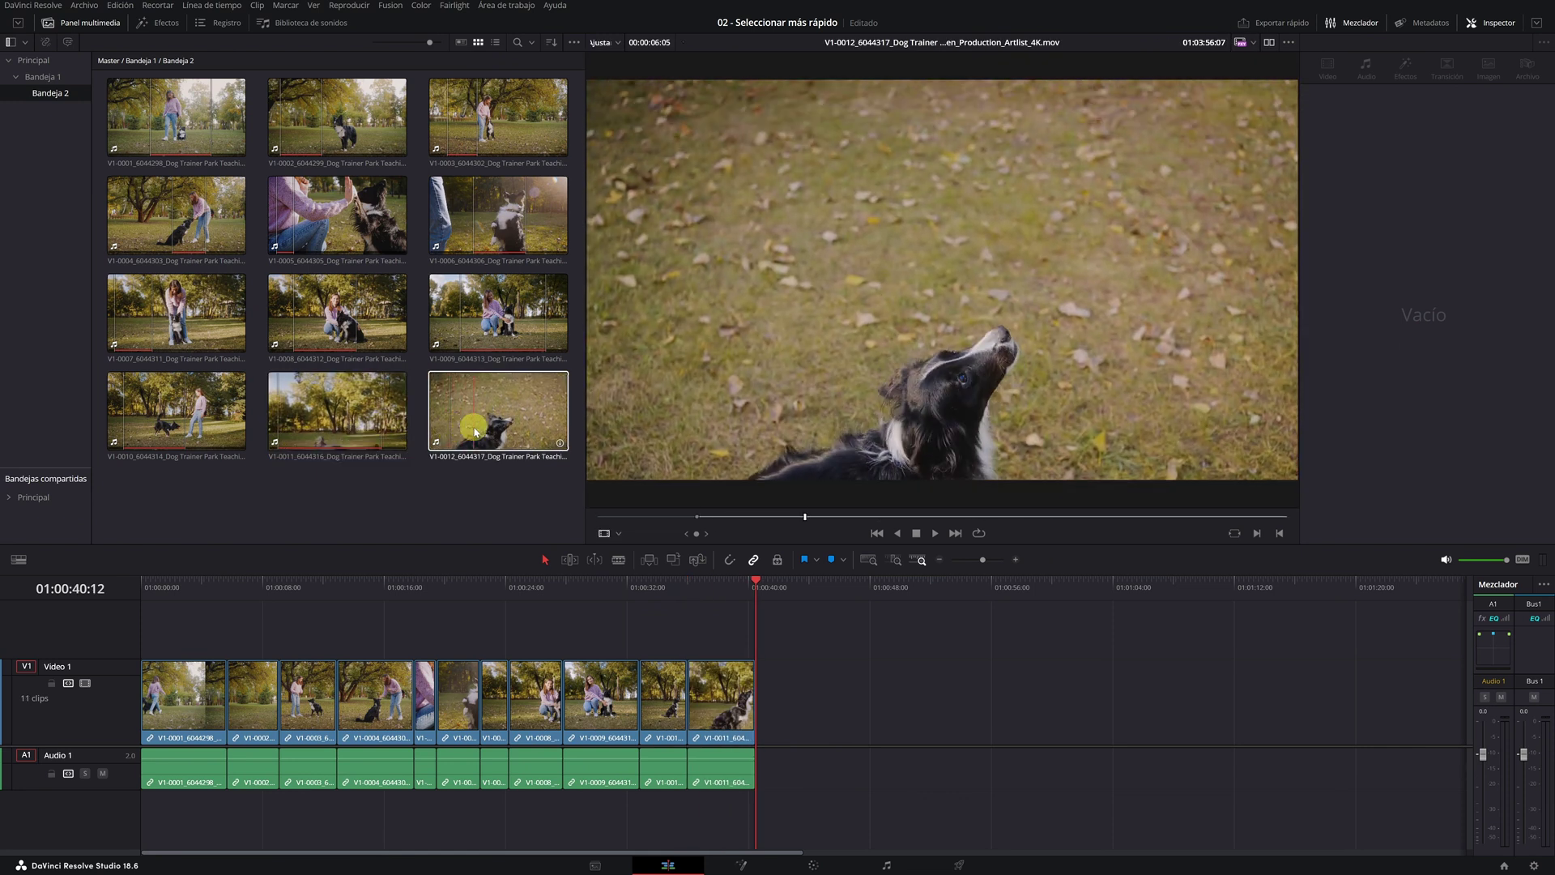
{"action": "key", "text": "o"}
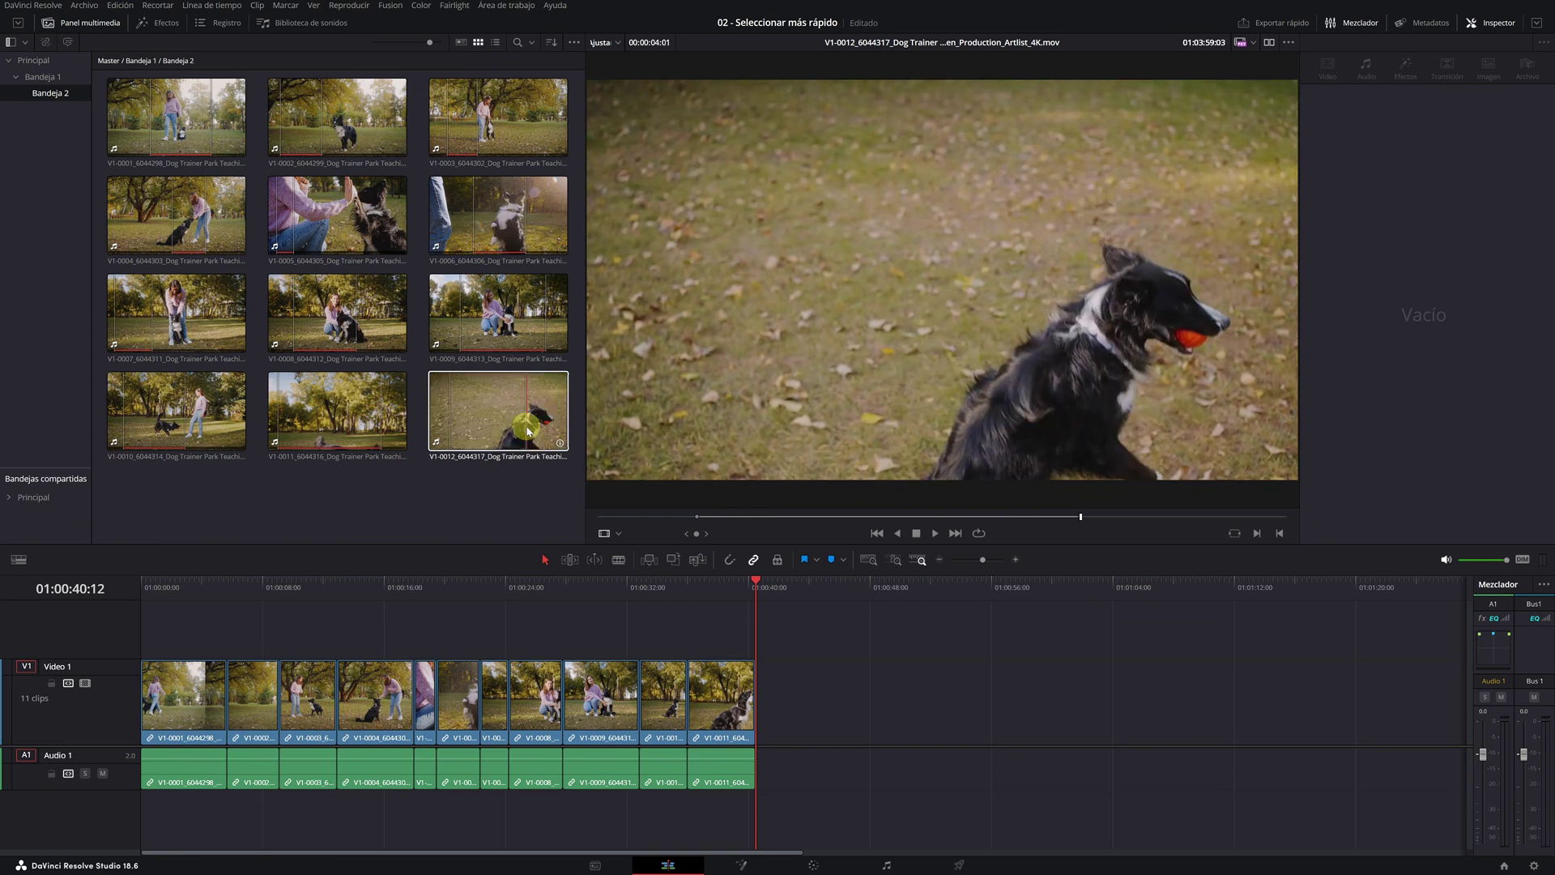
{"action": "key", "text": "shift+F12"}
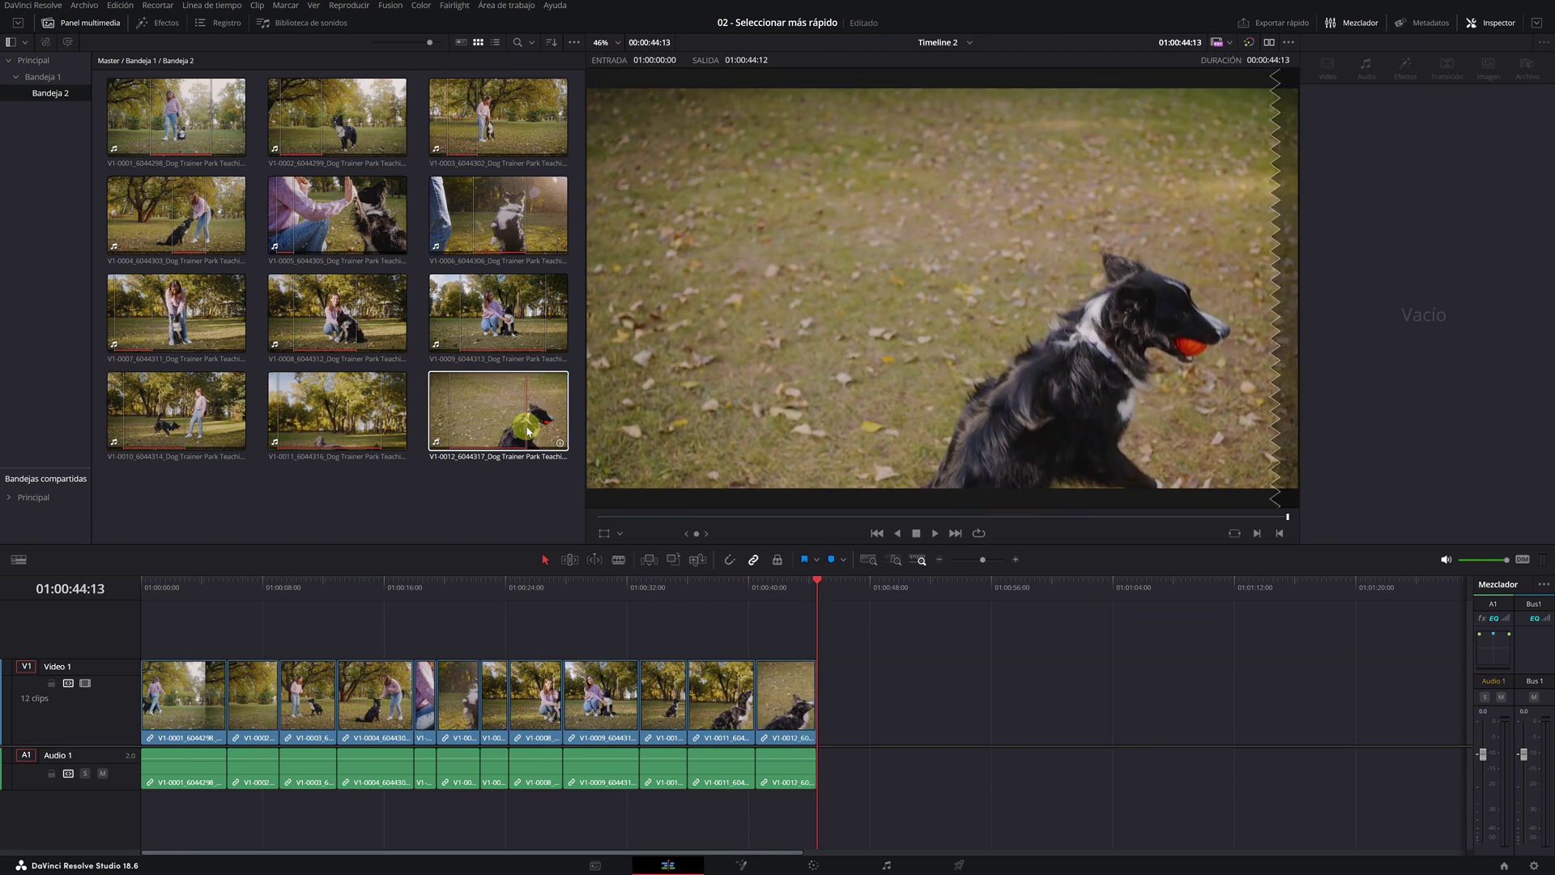